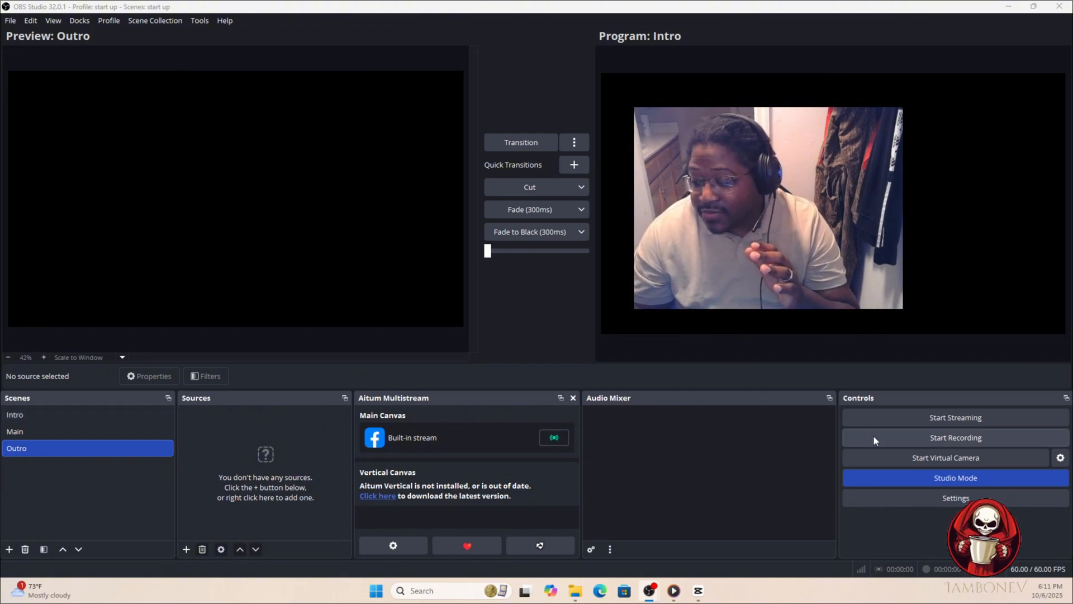
Set the common FPS value to 60 in the video settings
click(878, 493)
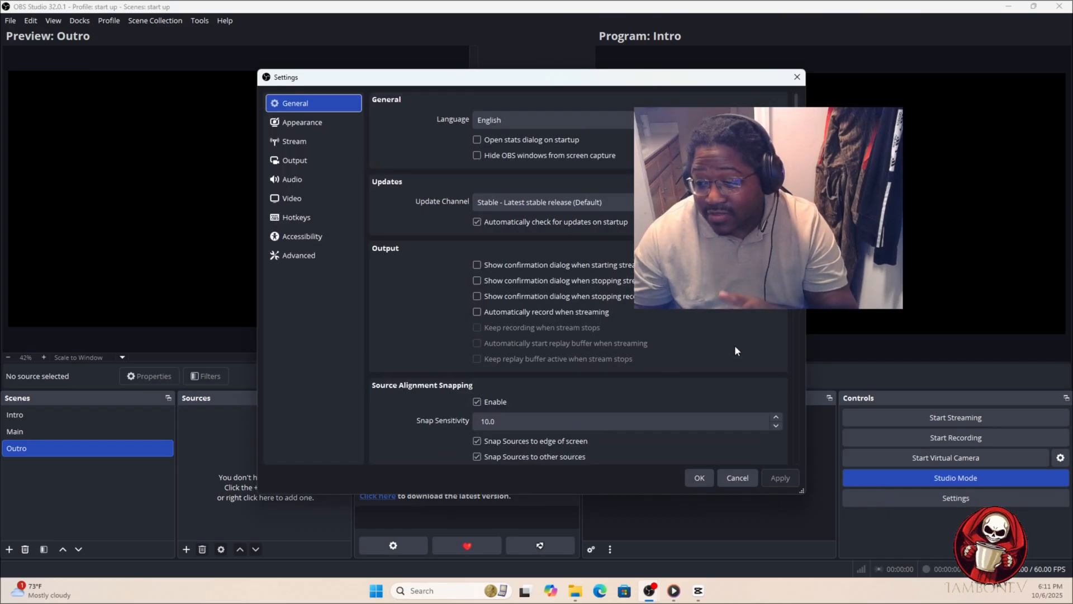
click(290, 199)
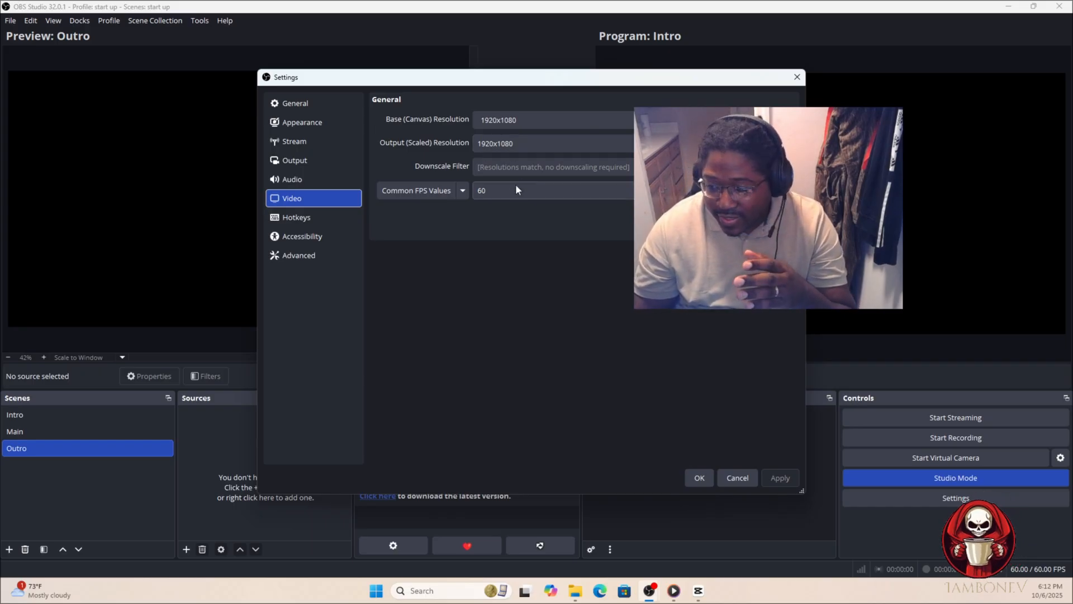
click(505, 195)
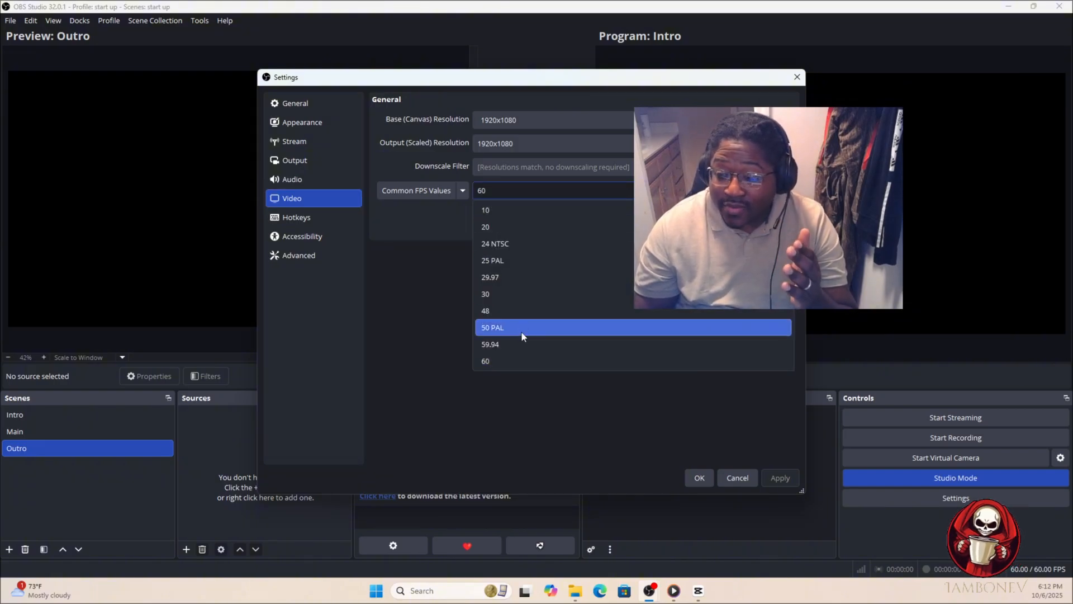
click(506, 361)
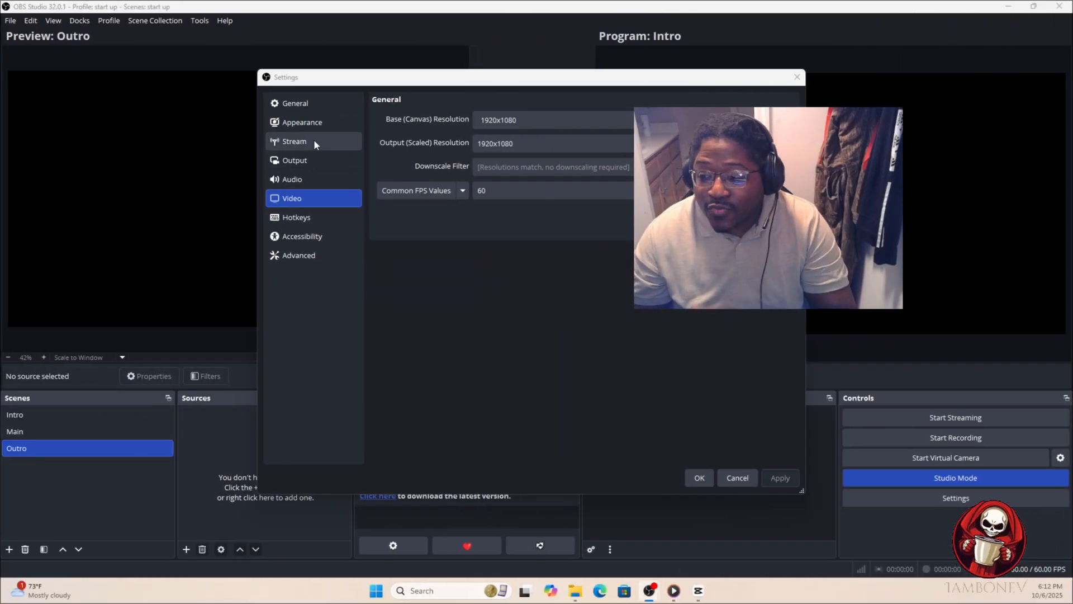
Review the available services in the stream settings, keep Facebook Live, and focus the stream key field
click(314, 144)
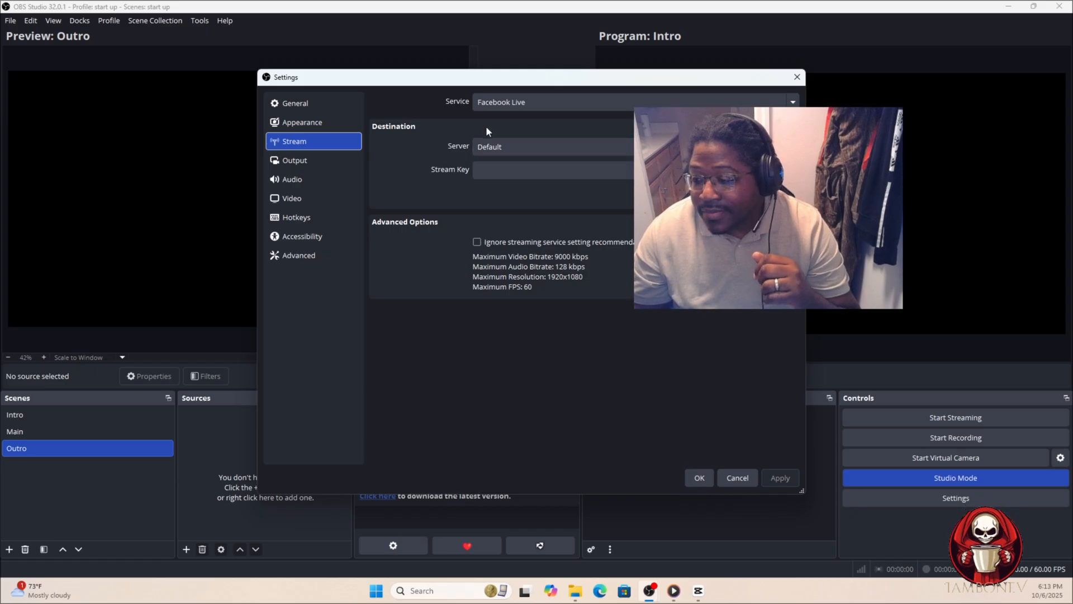
click(491, 103)
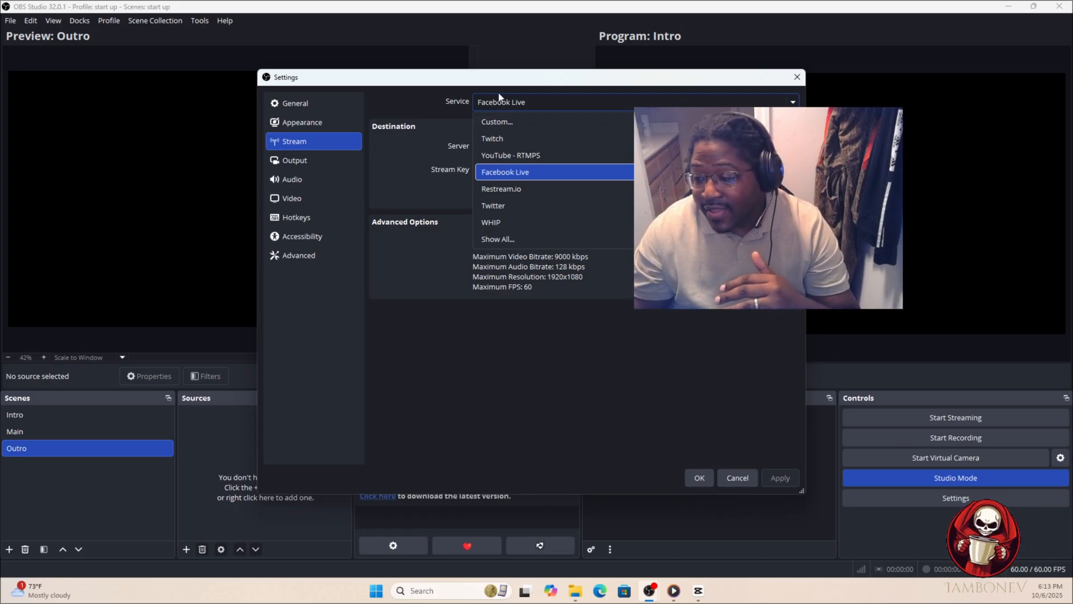
click(420, 160)
click(519, 169)
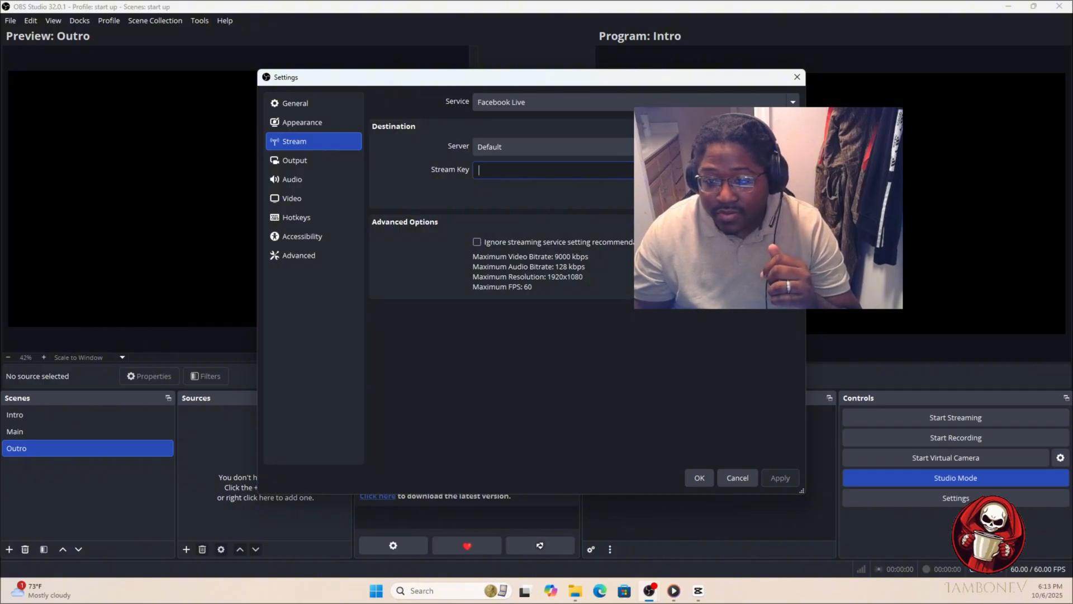
Switch to Chrome and load facebook.com
click(698, 591)
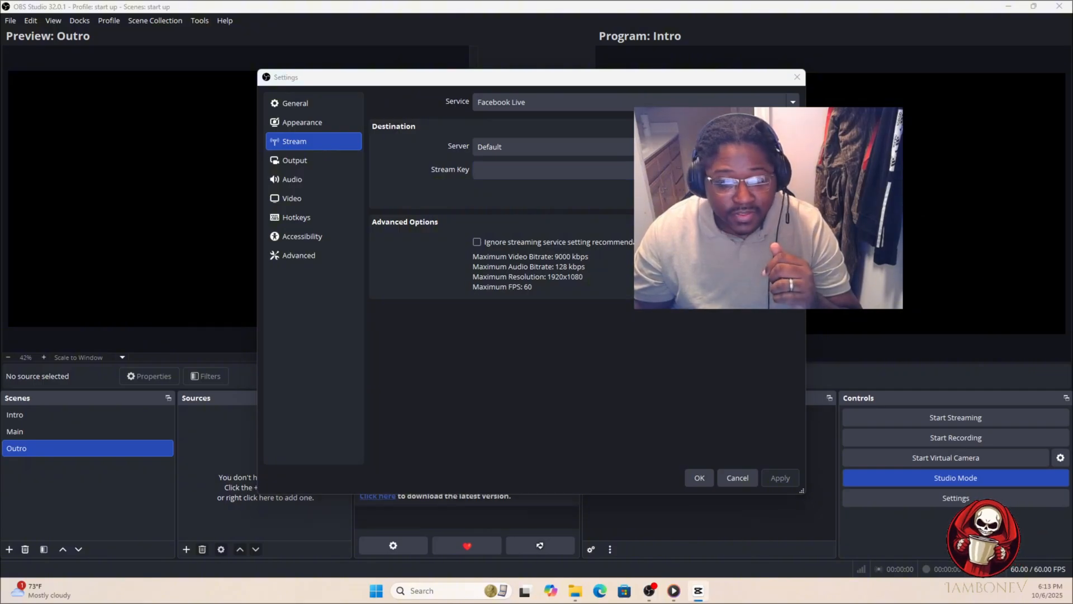
key(alt+Tab)
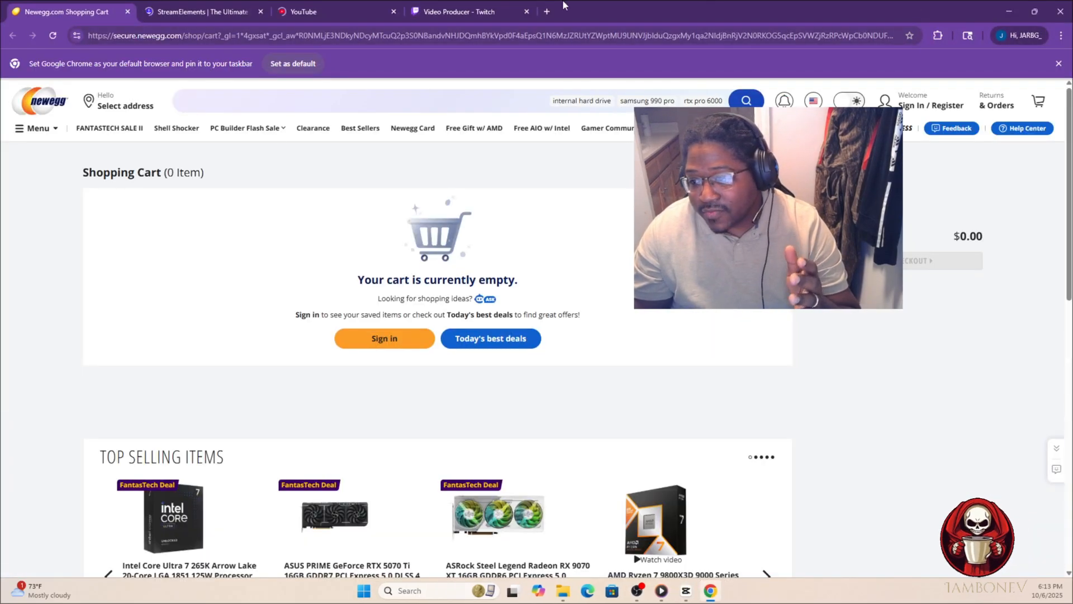
click(296, 36)
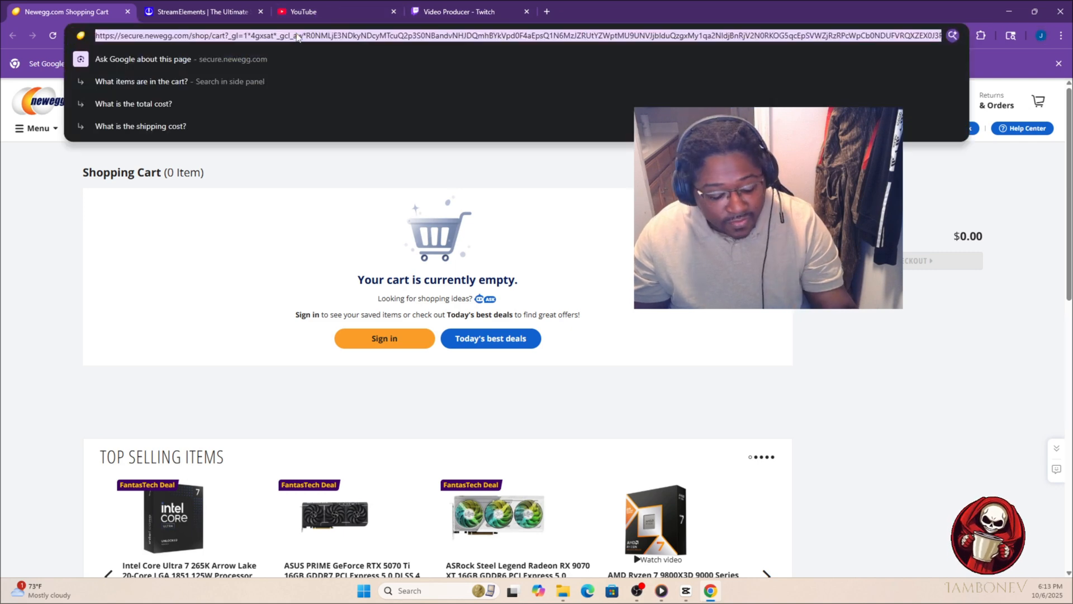
text(facre)
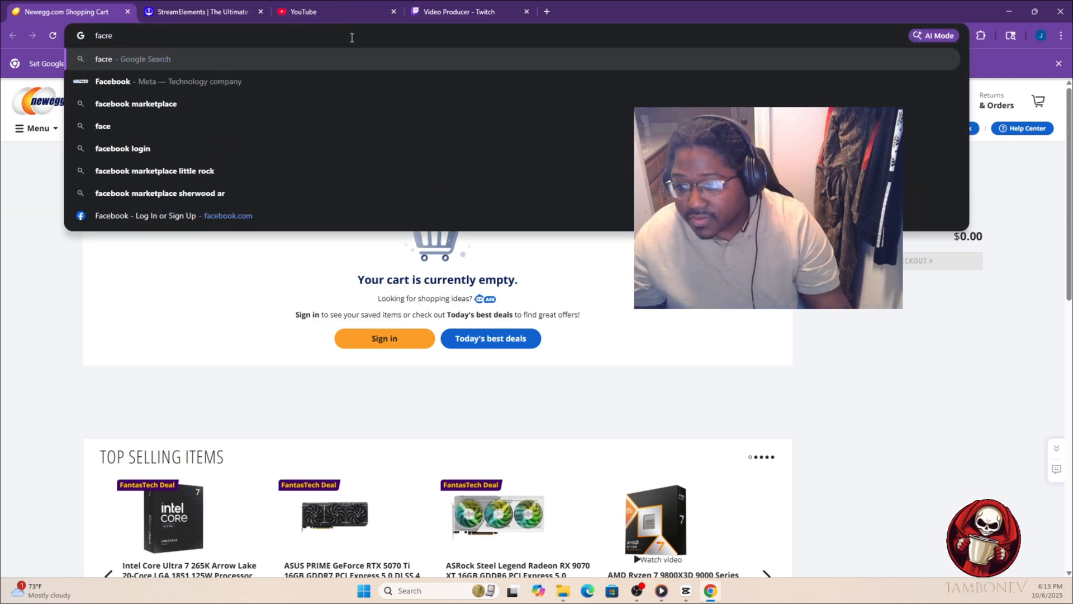
key(BackSpace)
key(BackSpace)
text(e)
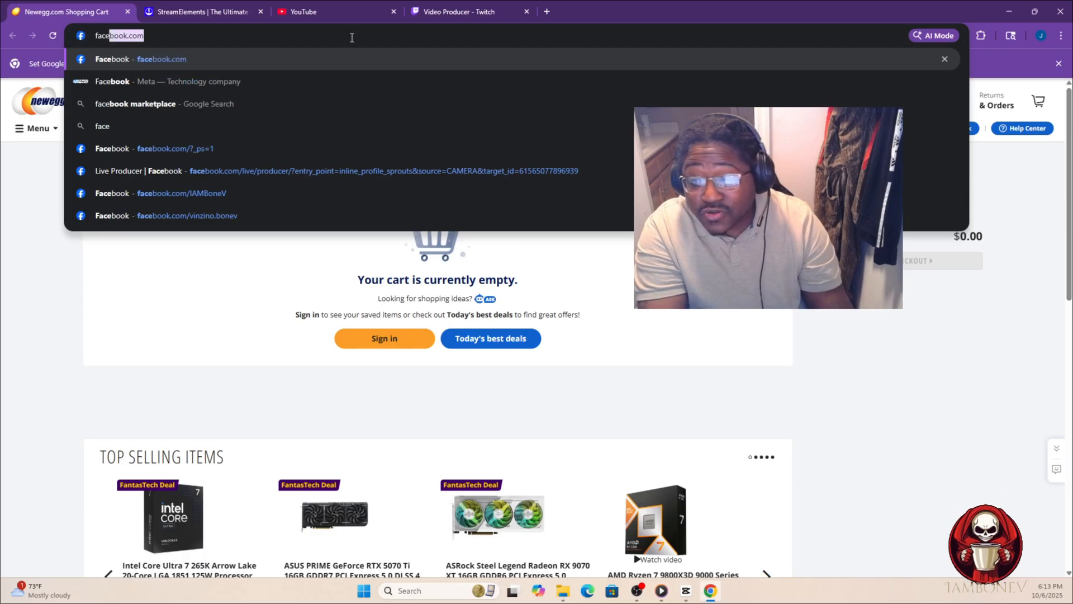
text(book)
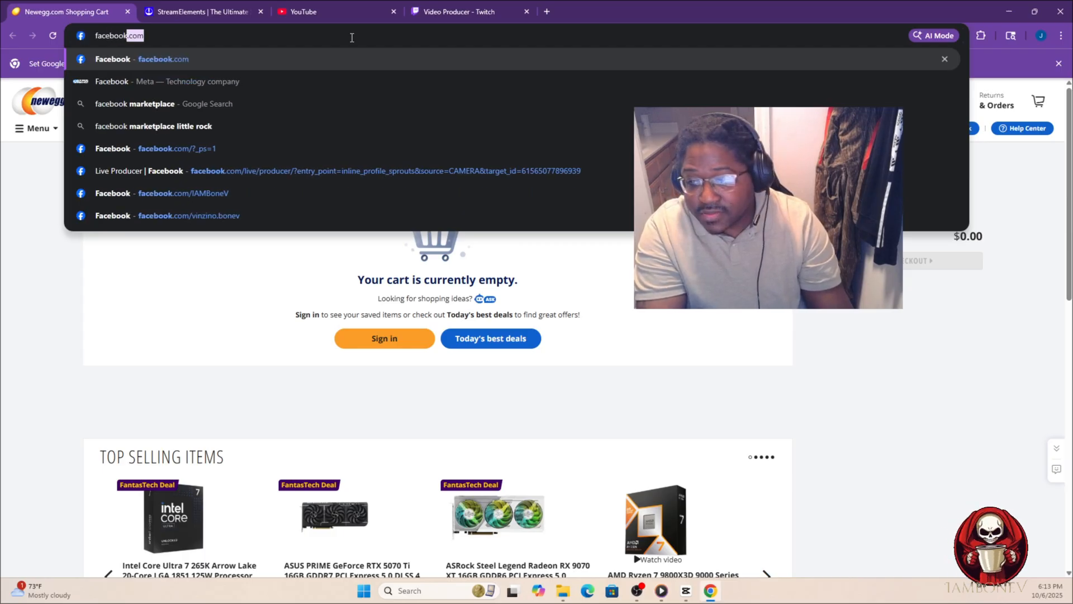
key(Return)
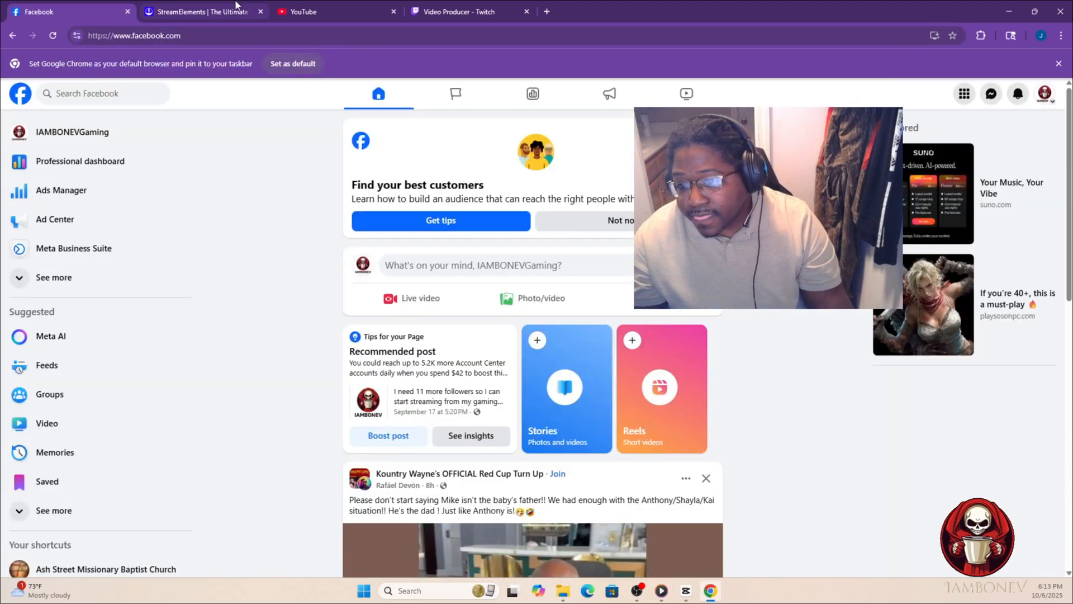
key(super+d)
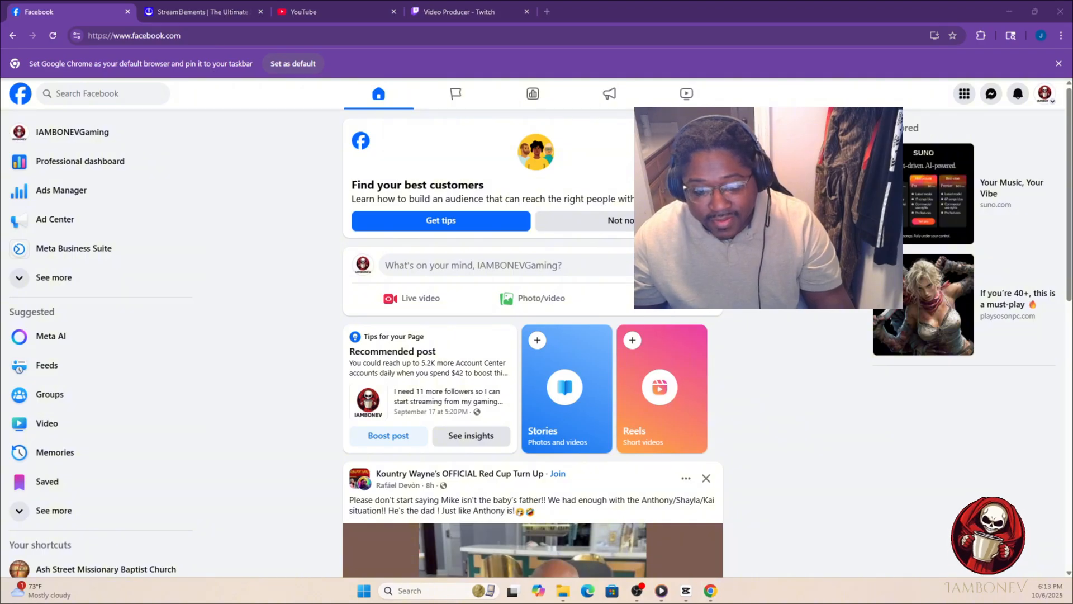
key(super+d)
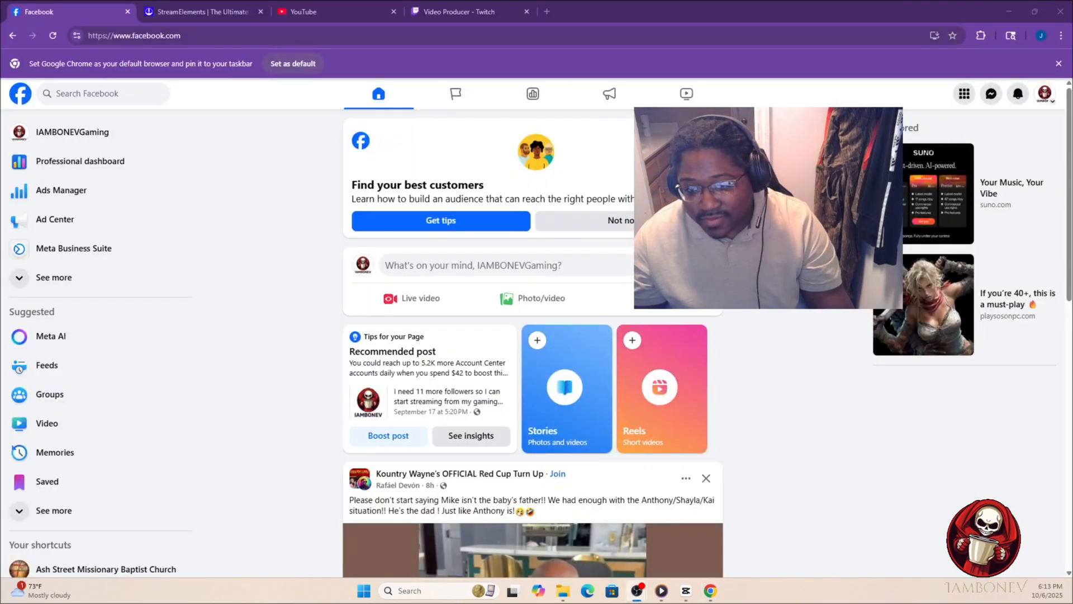
Create a Facebook live video with the Go live option and copy its stream key from the streaming software setup
click(415, 298)
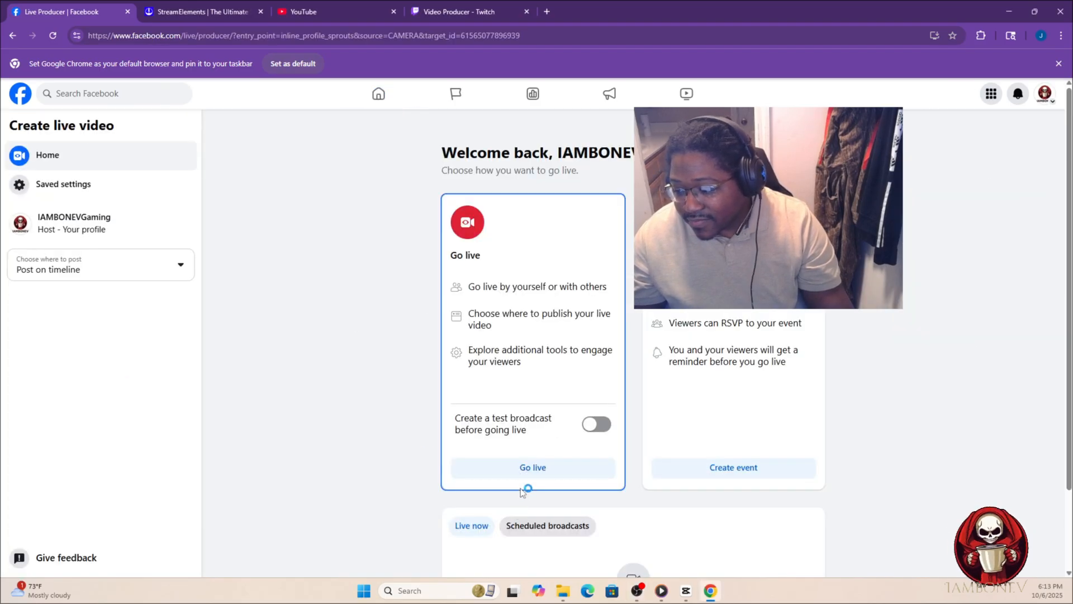
click(528, 473)
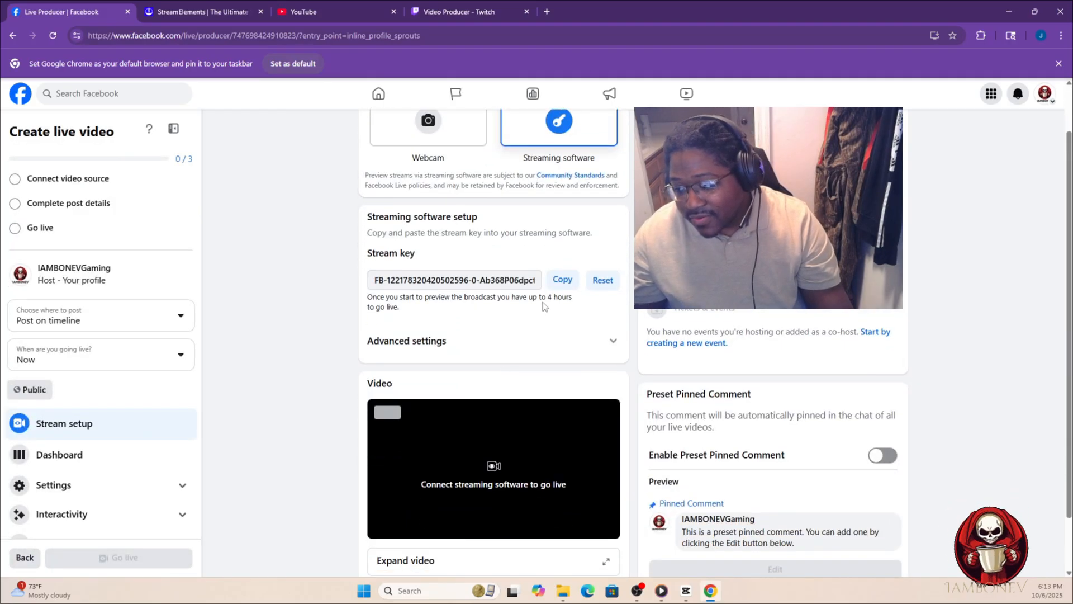
click(556, 280)
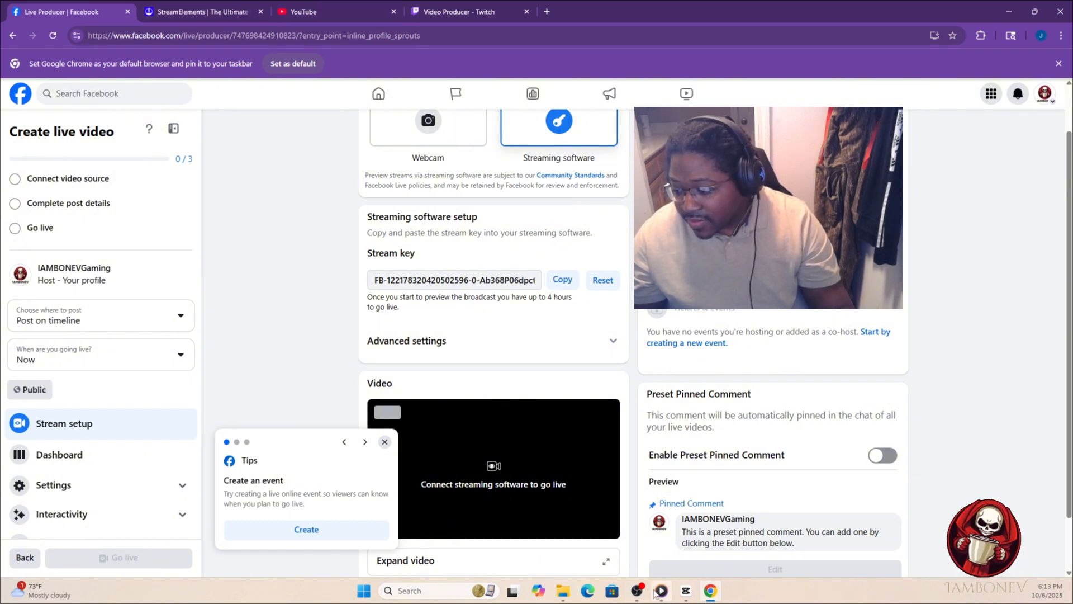
Return to OBS Studio, paste the copied stream key into the Facebook Live stream settings, and apply them
mouse_move(637, 591)
click(687, 528)
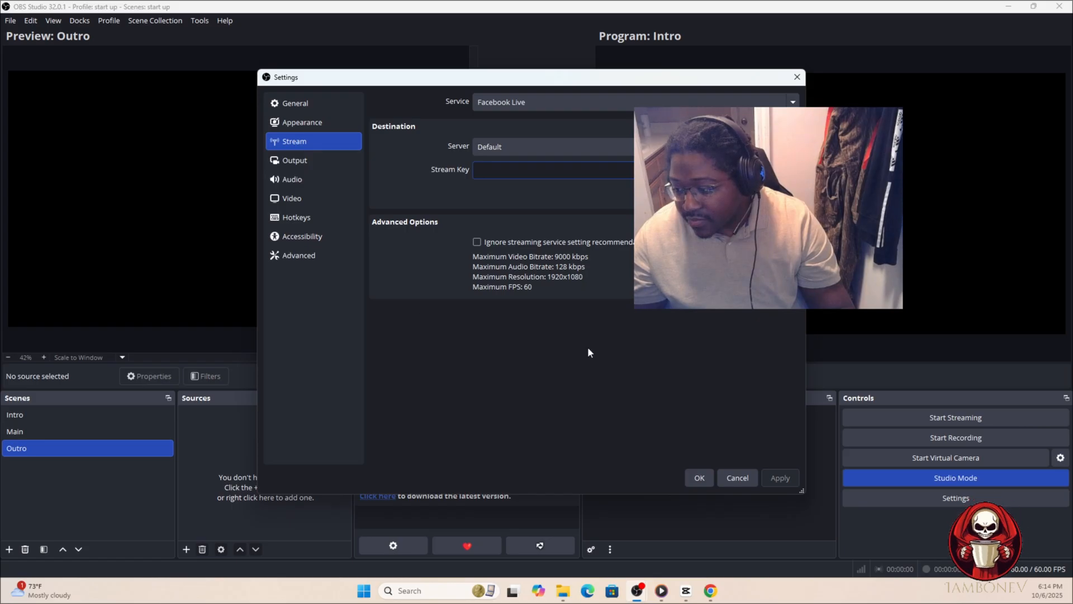
click(546, 171)
key(ctrl+v)
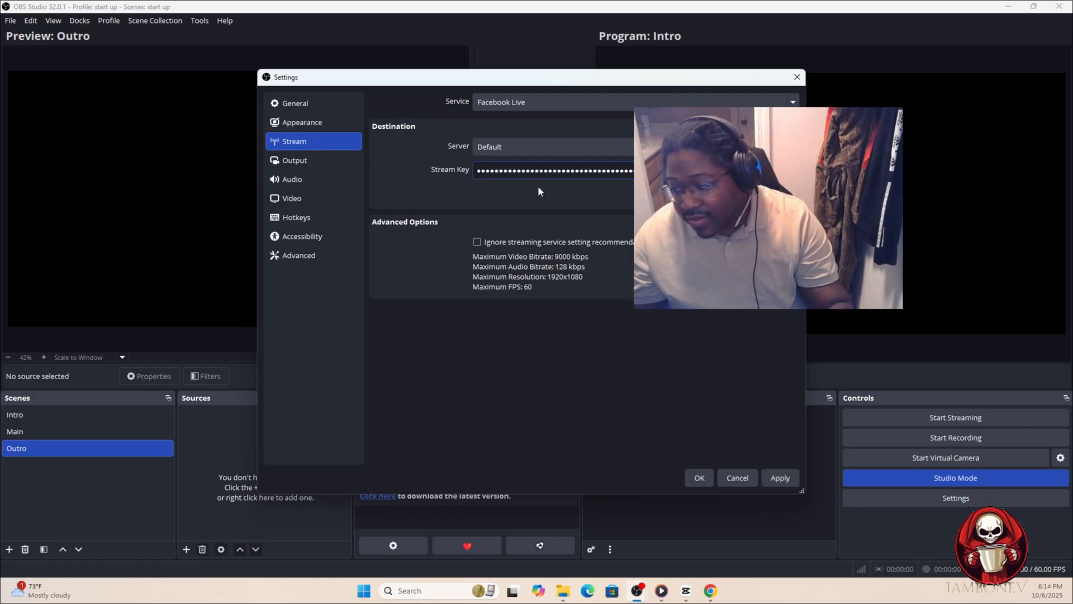
click(781, 478)
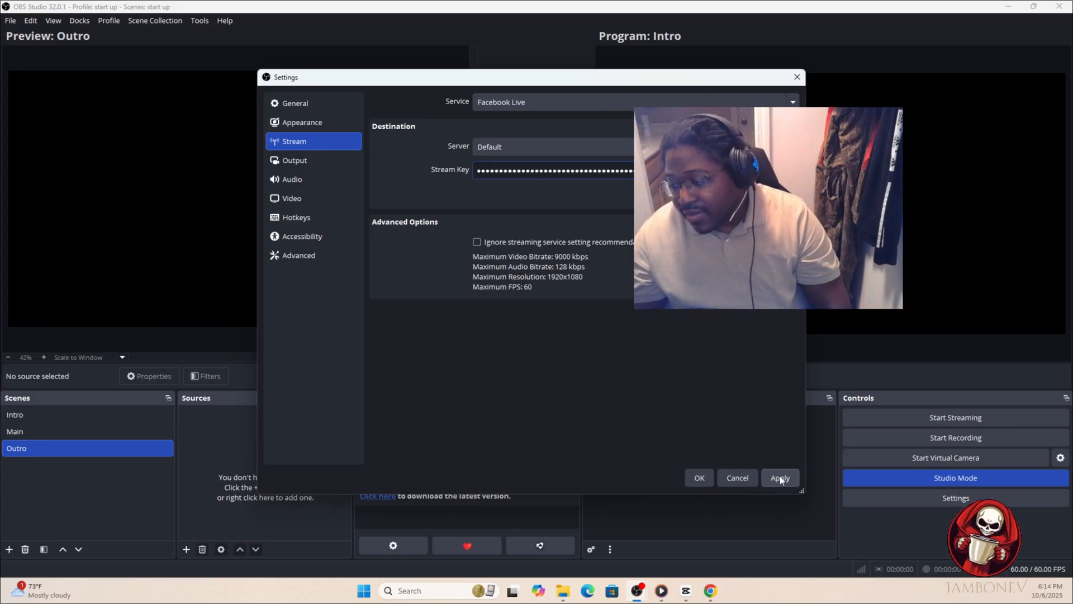
click(700, 477)
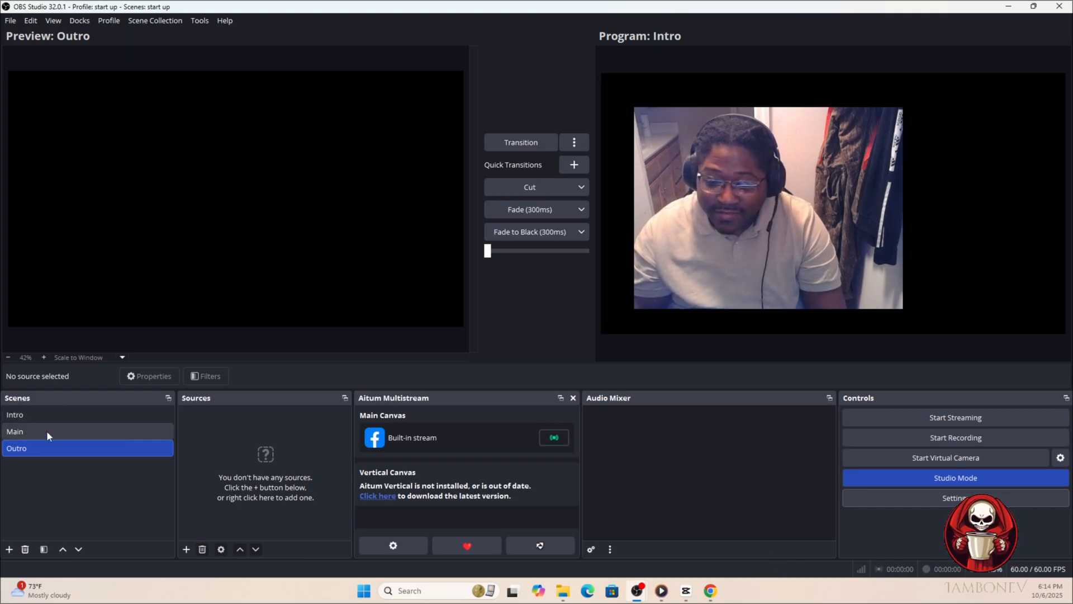
right_click(46, 482)
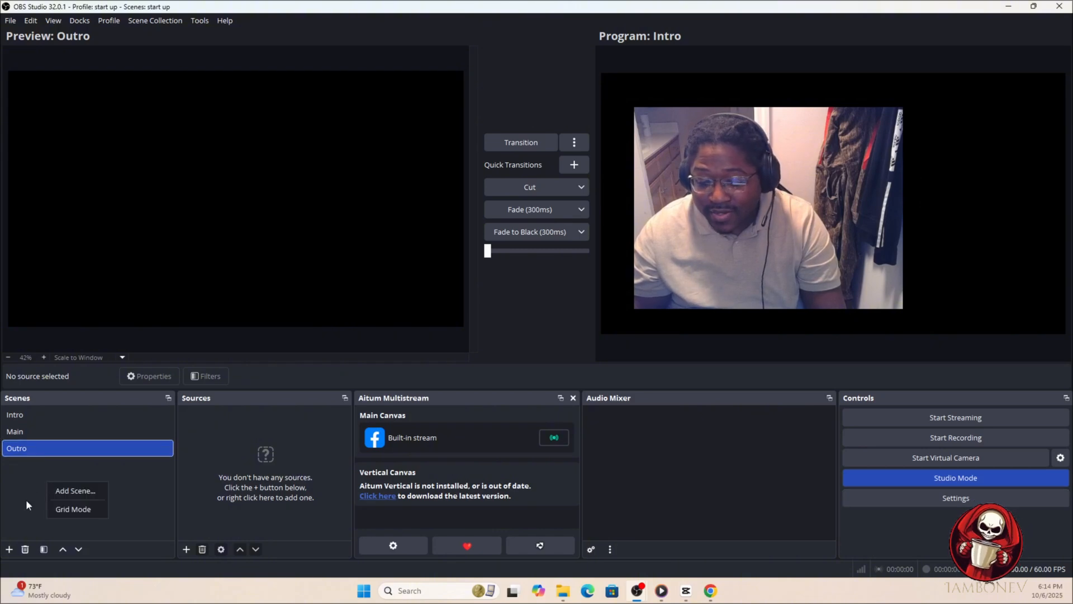
click(9, 549)
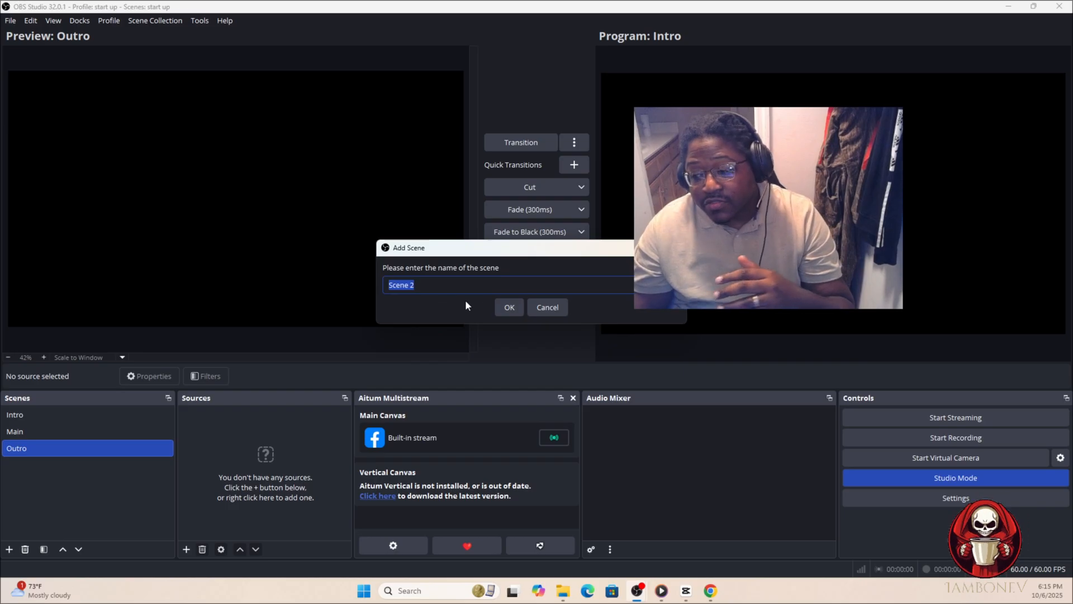
click(547, 306)
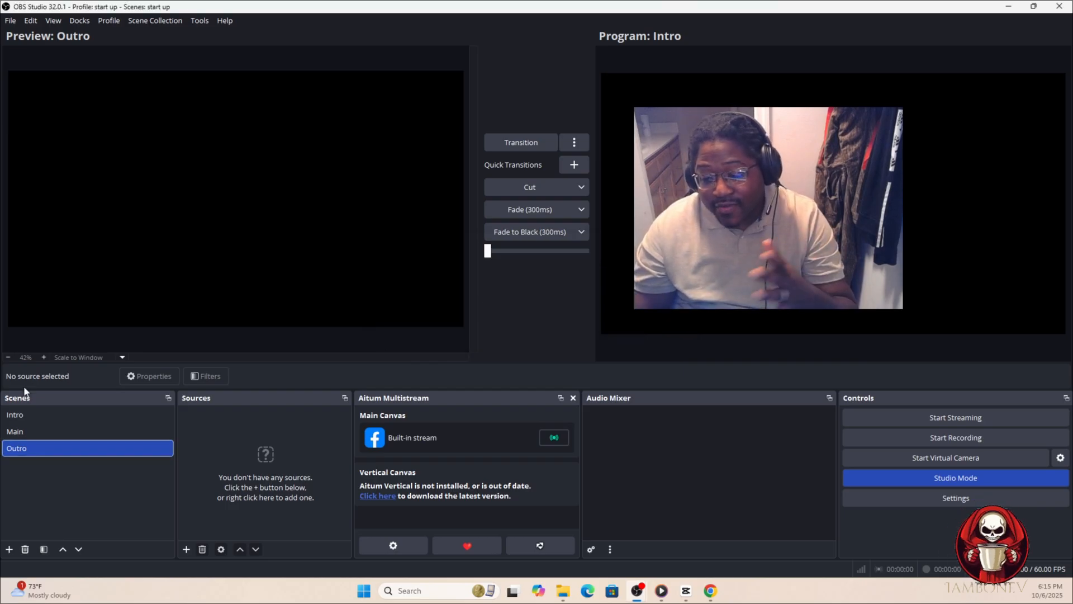
Add a new Media Source to the Intro scene
click(25, 413)
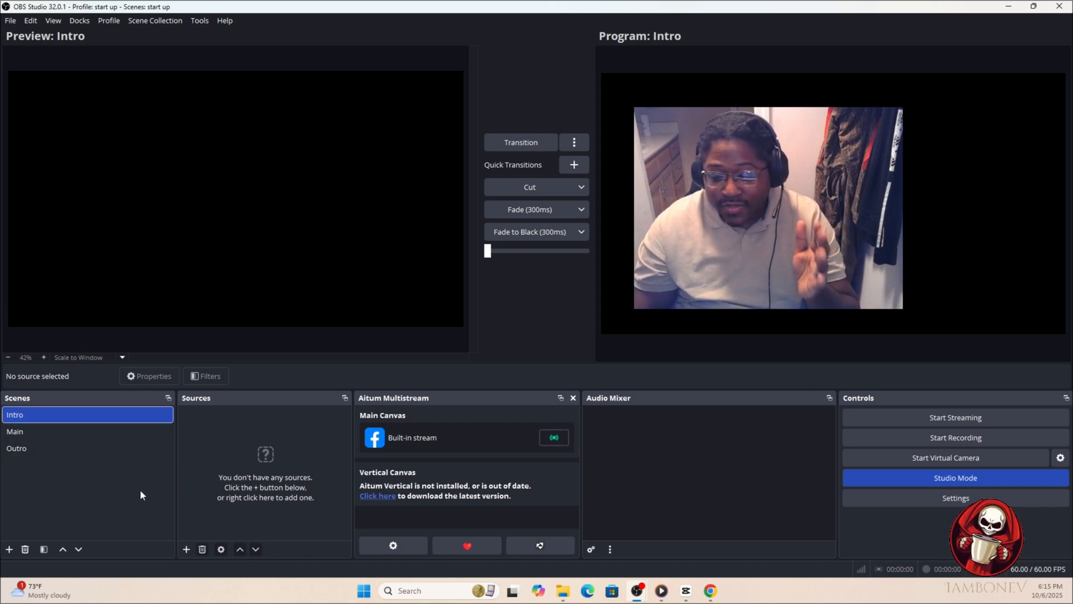
click(187, 549)
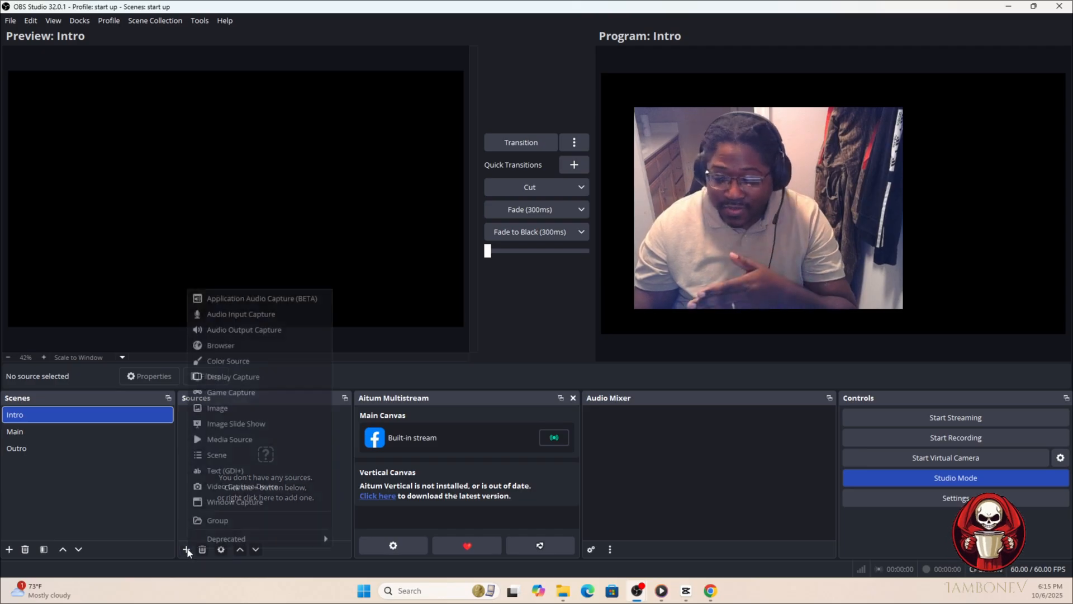
click(217, 440)
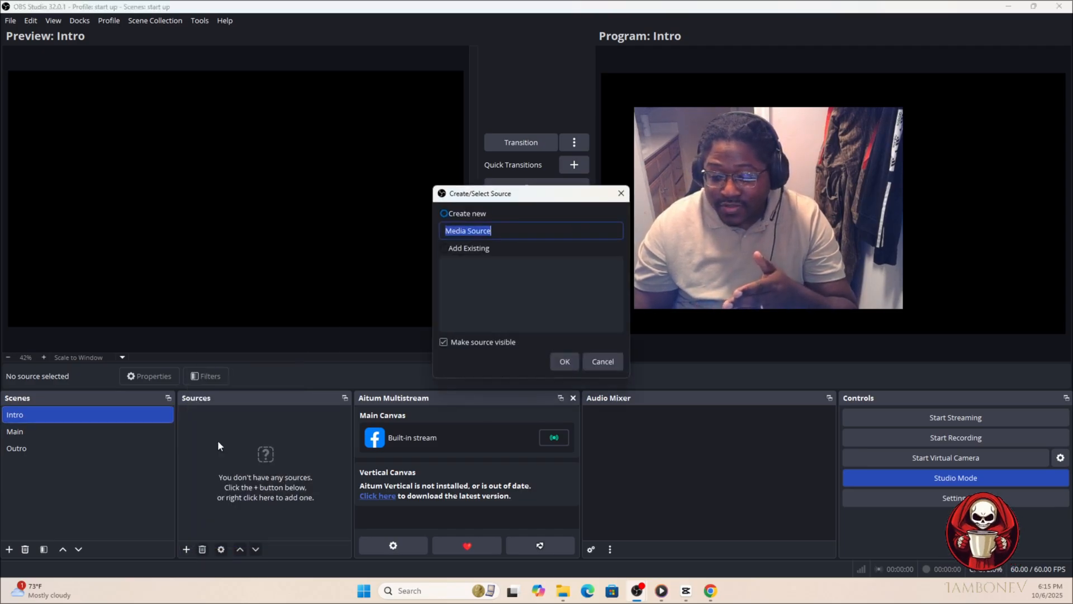
click(562, 362)
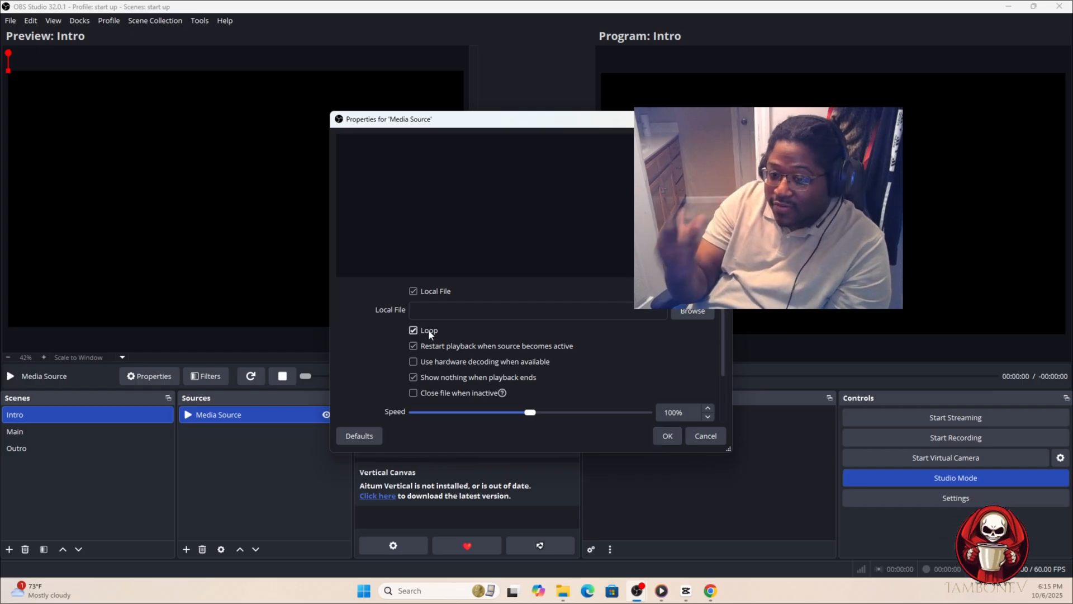
Load Heading (13) from the Iambonev folder inside Obs File as the media source's local file, and transition the Intro scene to program
click(692, 312)
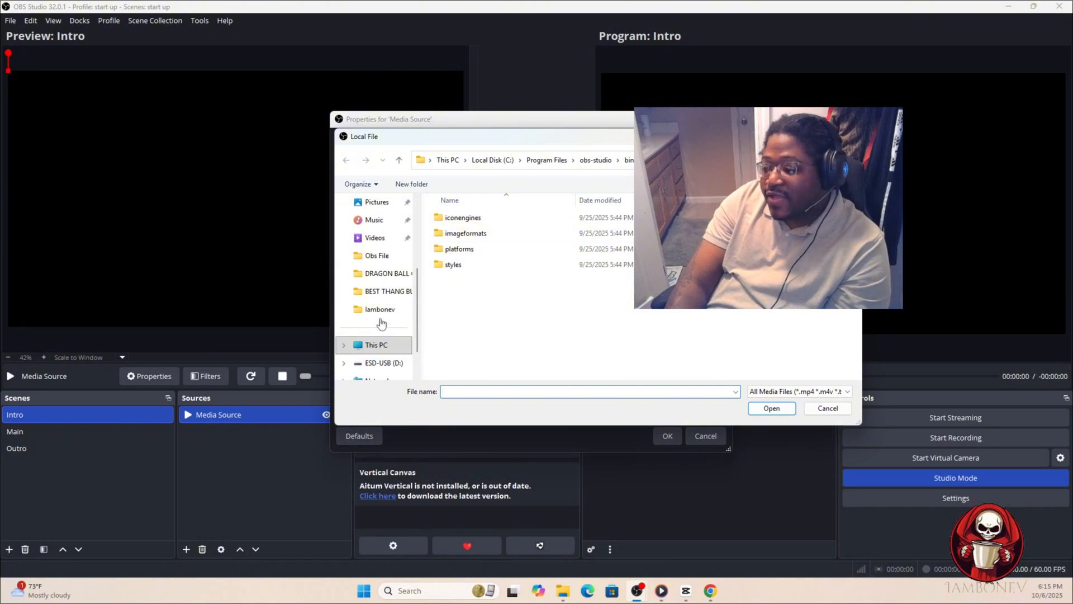
click(380, 292)
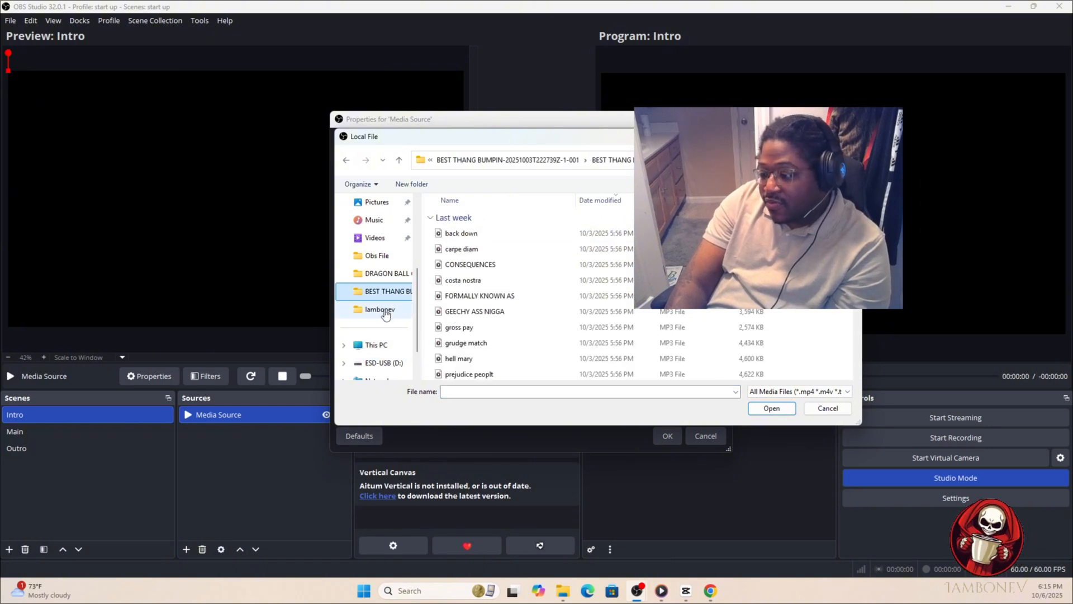
click(385, 310)
click(377, 256)
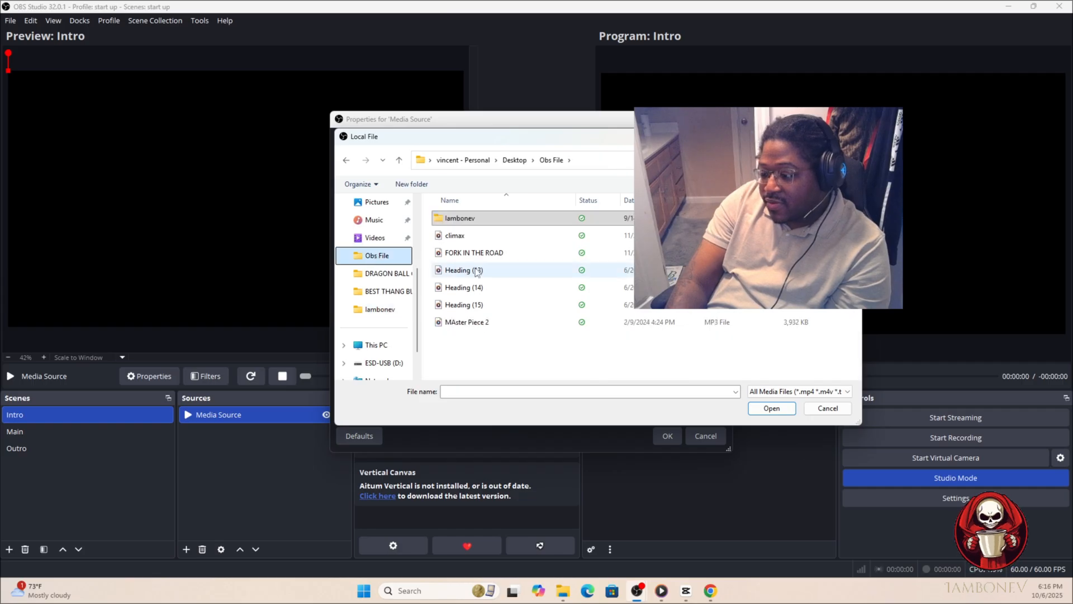
click(475, 219)
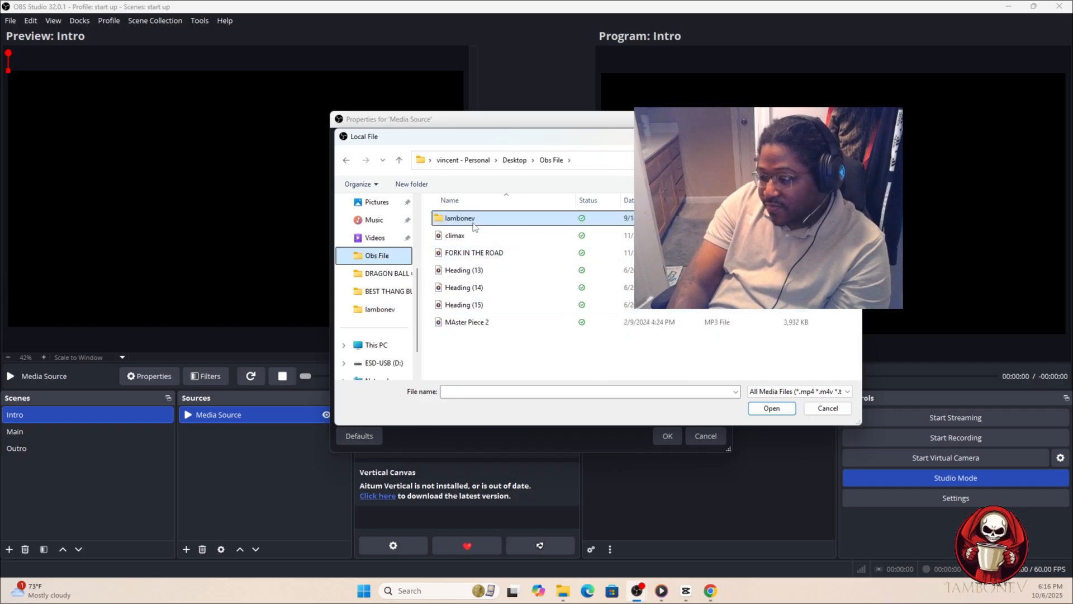
double_click(471, 220)
scroll(470, 286, down, 1)
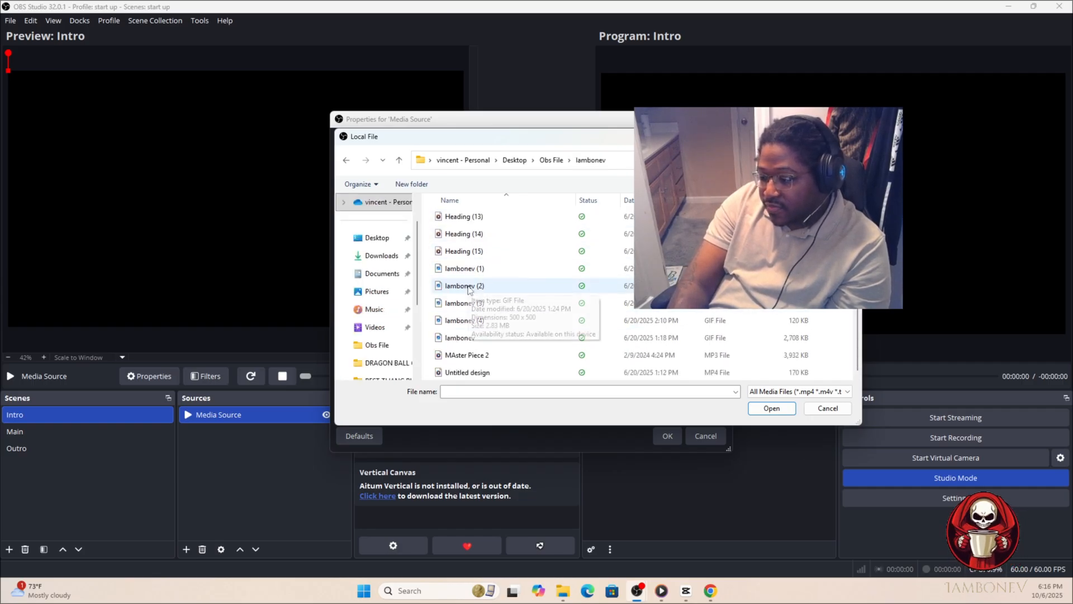
scroll(470, 287, up, 1)
click(472, 252)
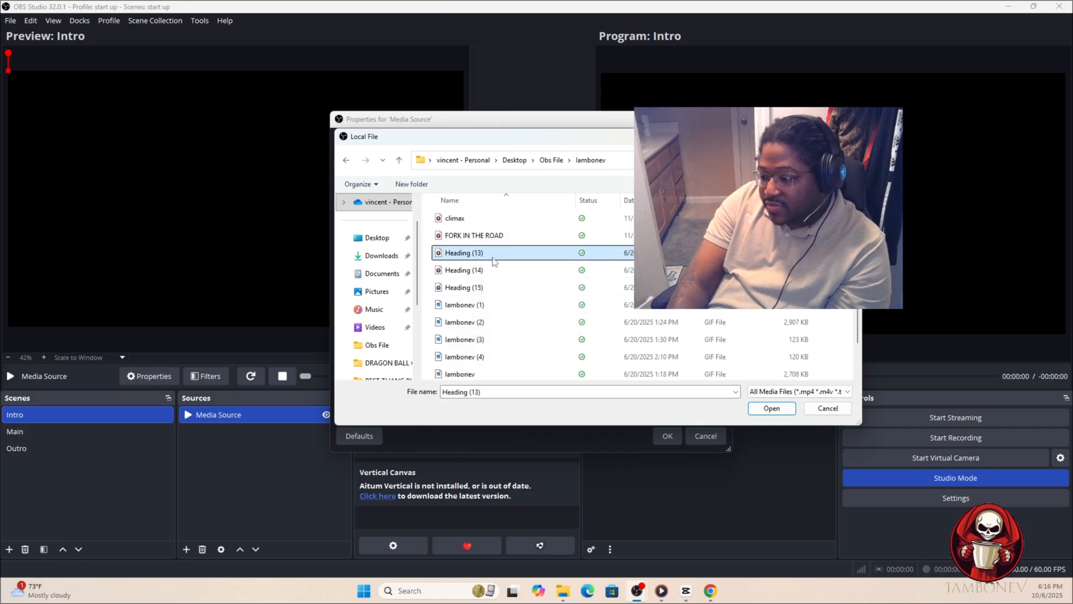
click(771, 408)
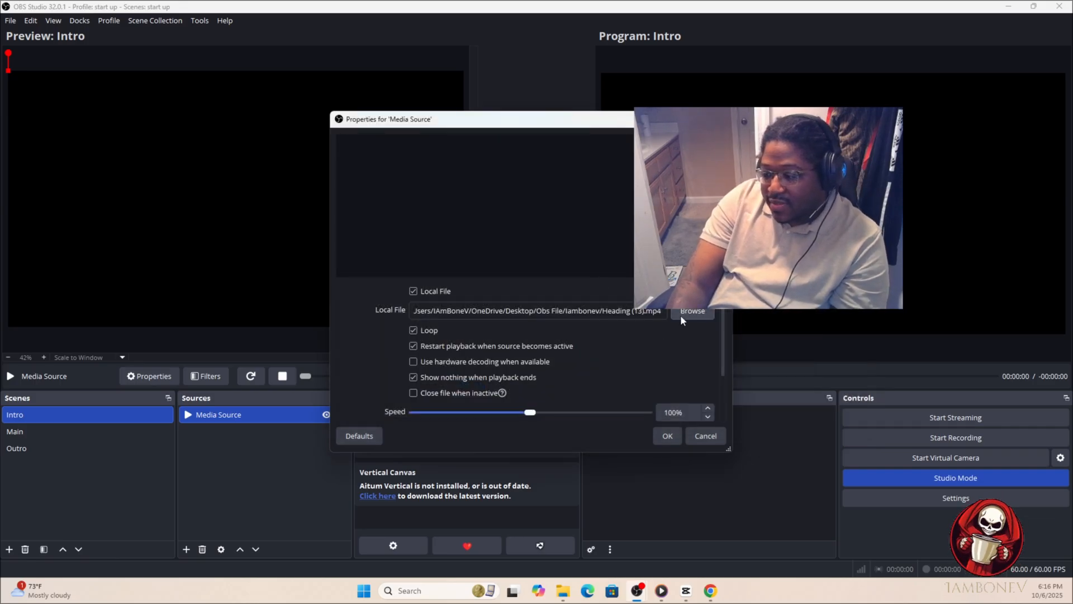
click(666, 436)
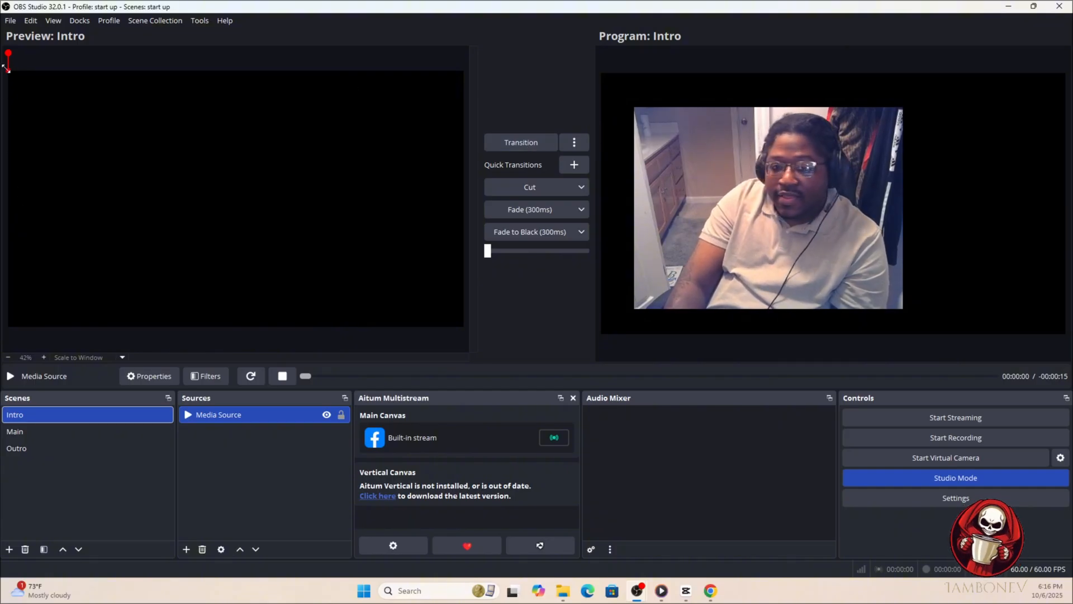
click(502, 148)
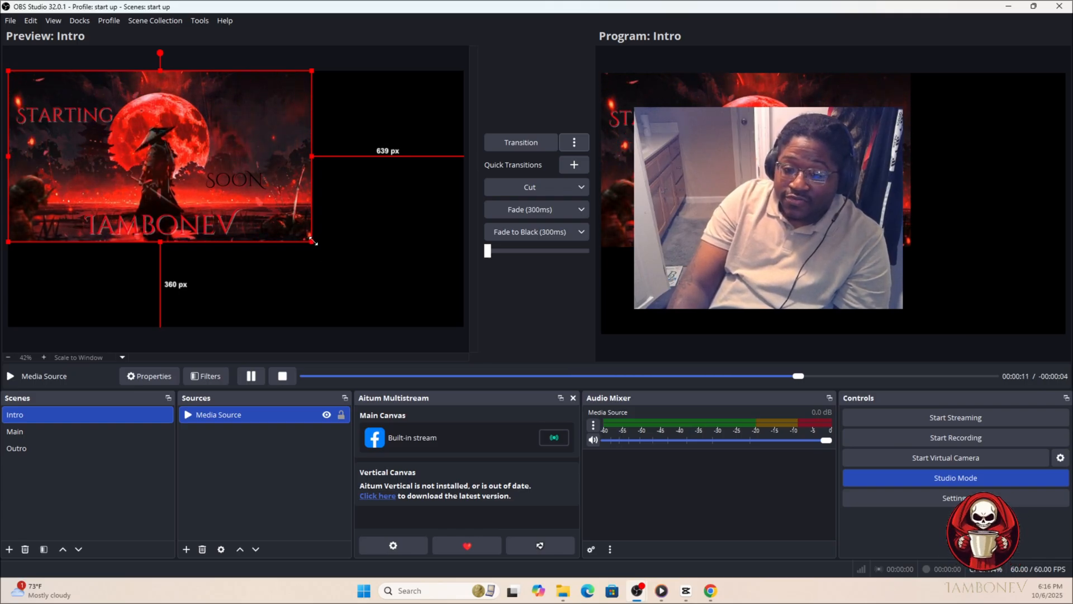
Scale the Starting Soon video in the Intro preview to fill the whole canvas, and lock its source
mouse_move(313, 241)
mouse_down()
mouse_move(363, 275)
mouse_move(393, 324)
mouse_move(371, 277)
mouse_move(257, 210)
mouse_move(440, 369)
mouse_up()
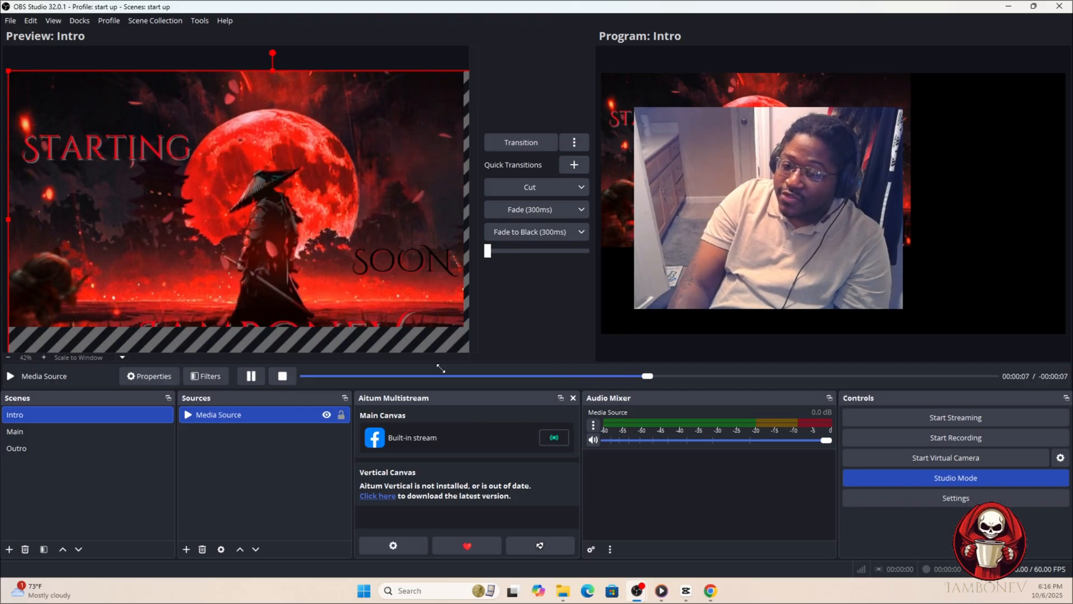
drag(440, 369, 425, 327)
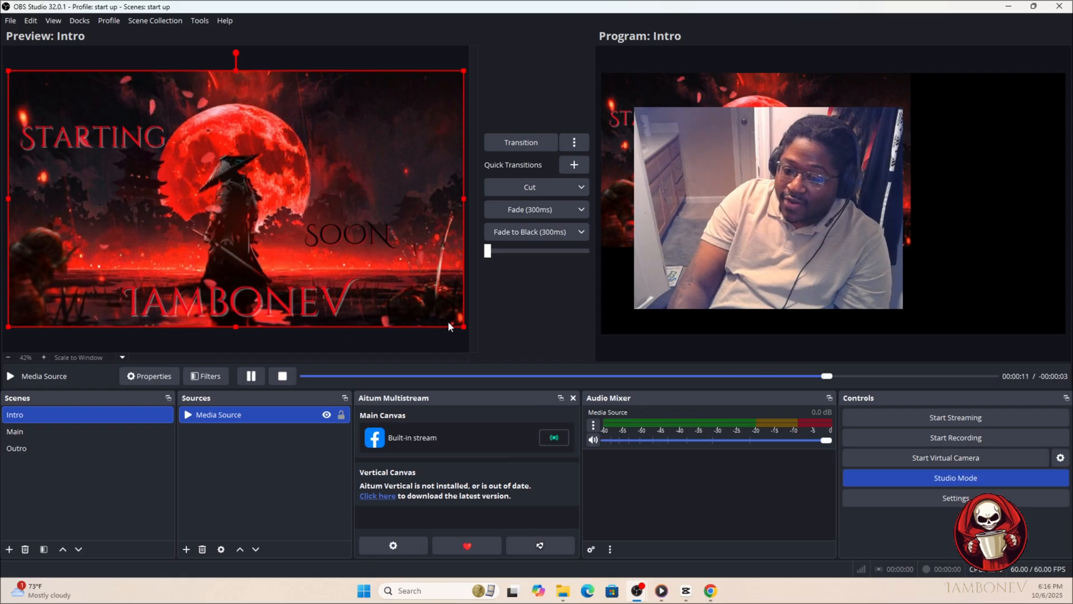
click(341, 414)
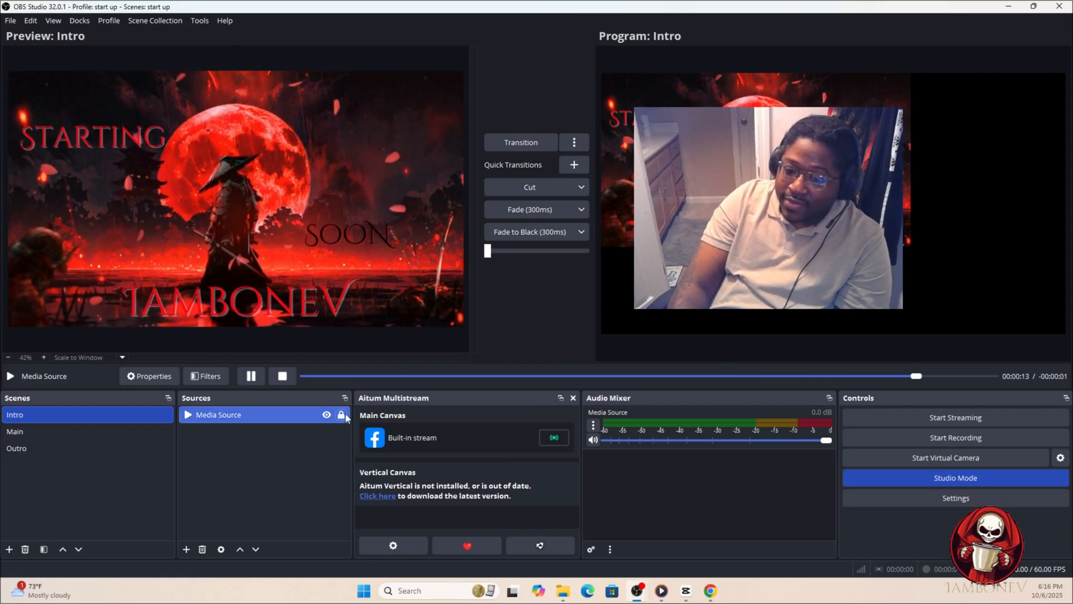
Hide and show the Intro scene's media source twice to demonstrate its visibility control
click(327, 415)
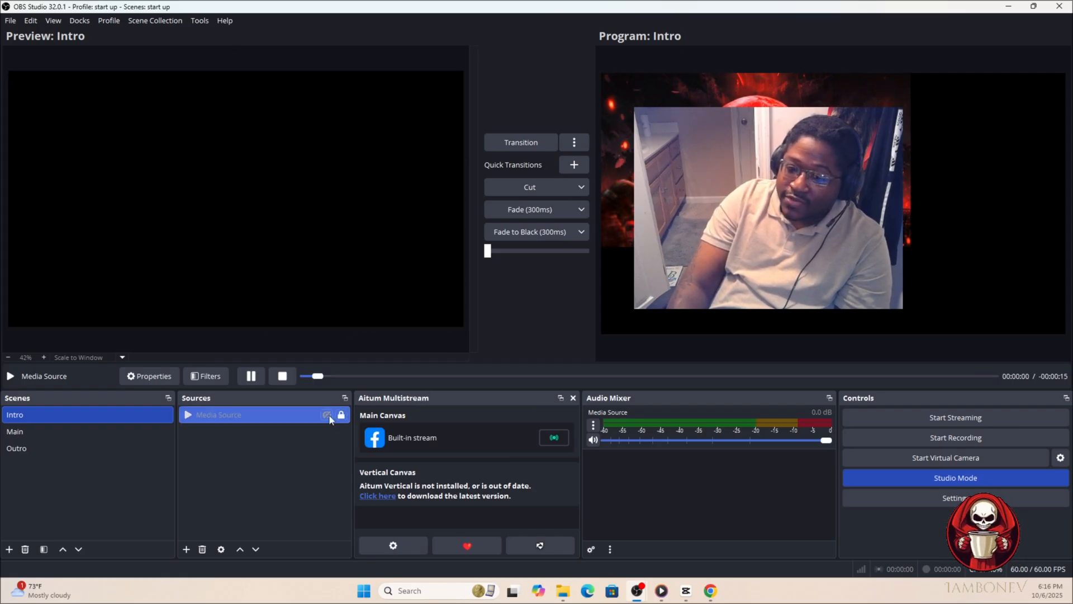
click(327, 415)
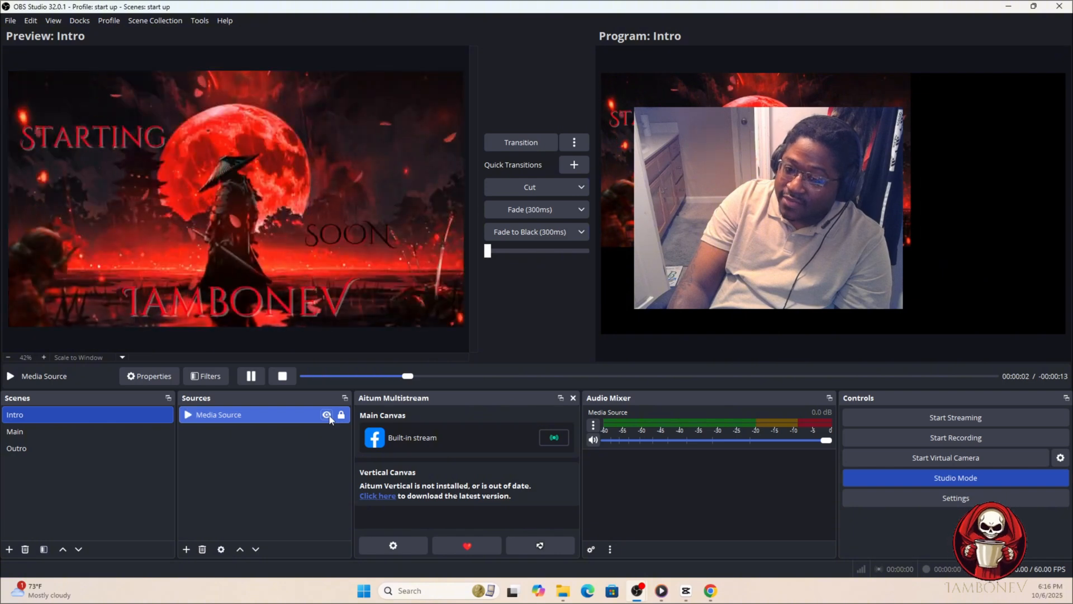
click(328, 415)
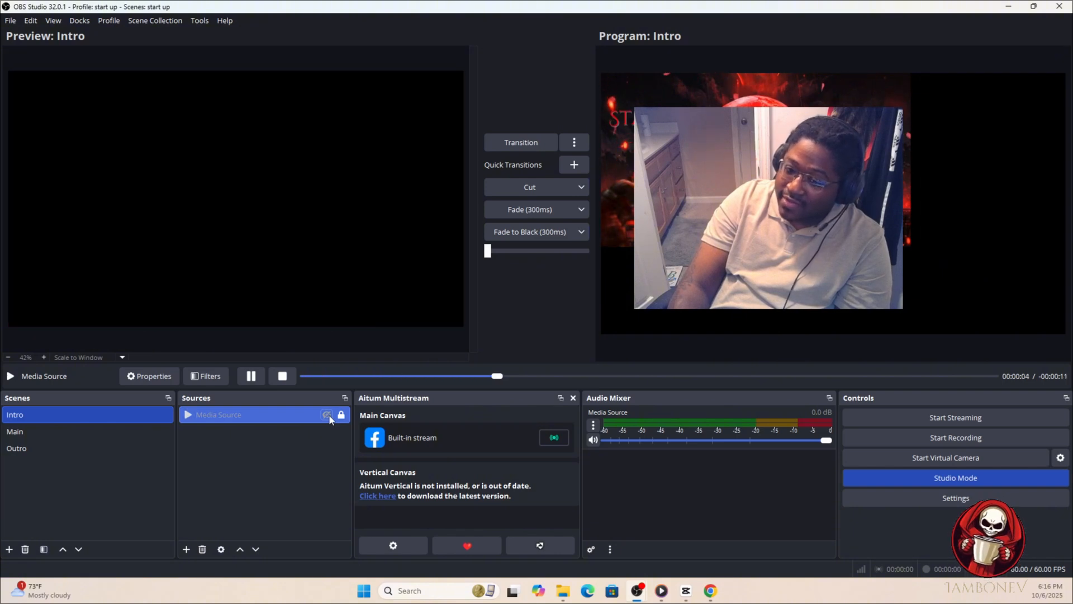
click(327, 415)
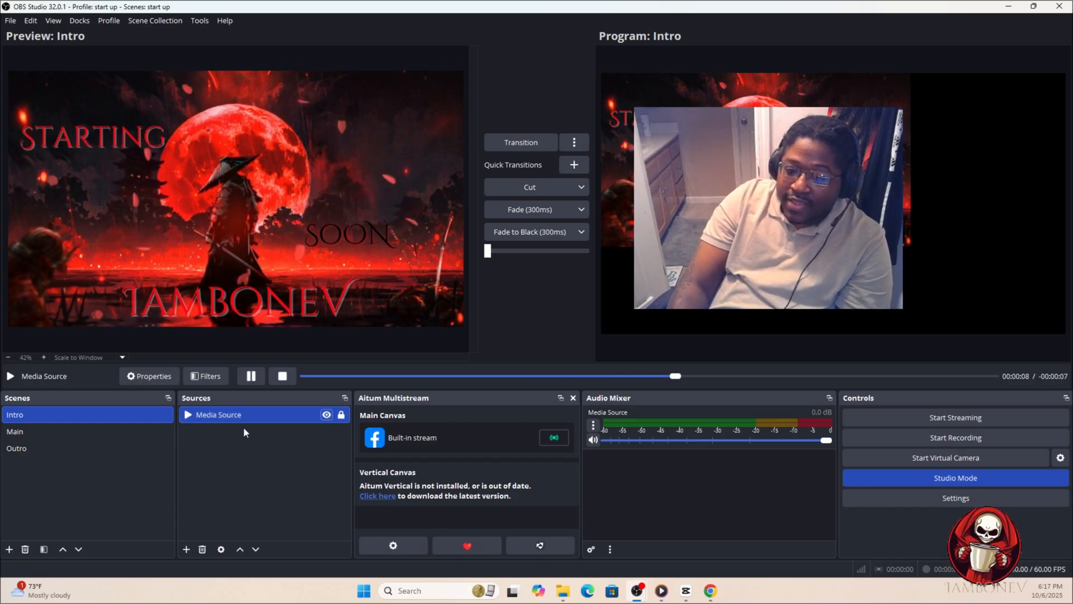
Add a second, newly created Media Source to the Intro scene with Loop enabled
right_click(224, 458)
mouse_move(278, 465)
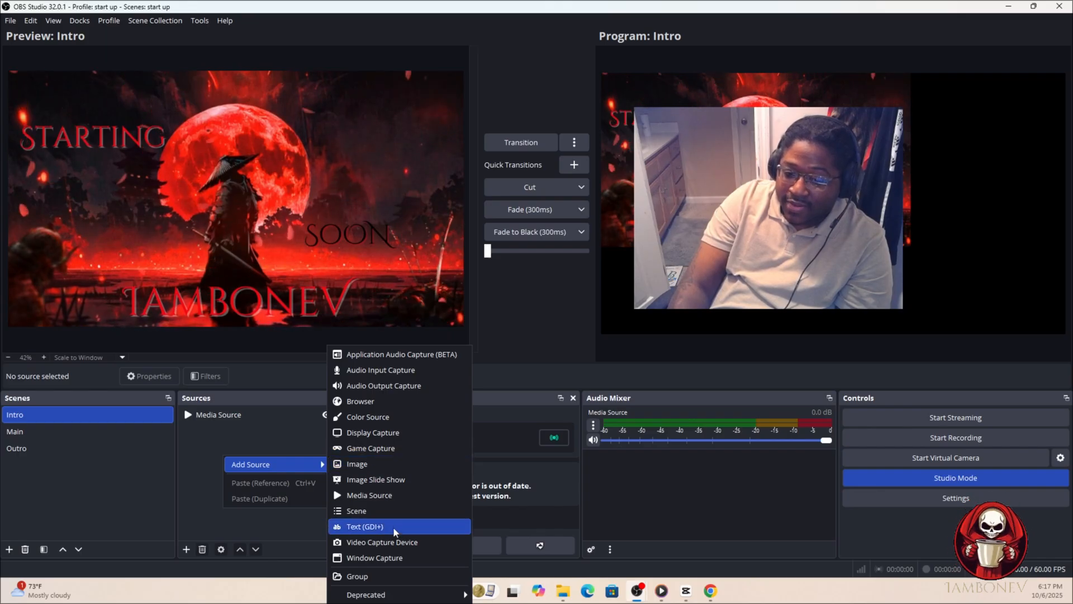
click(389, 496)
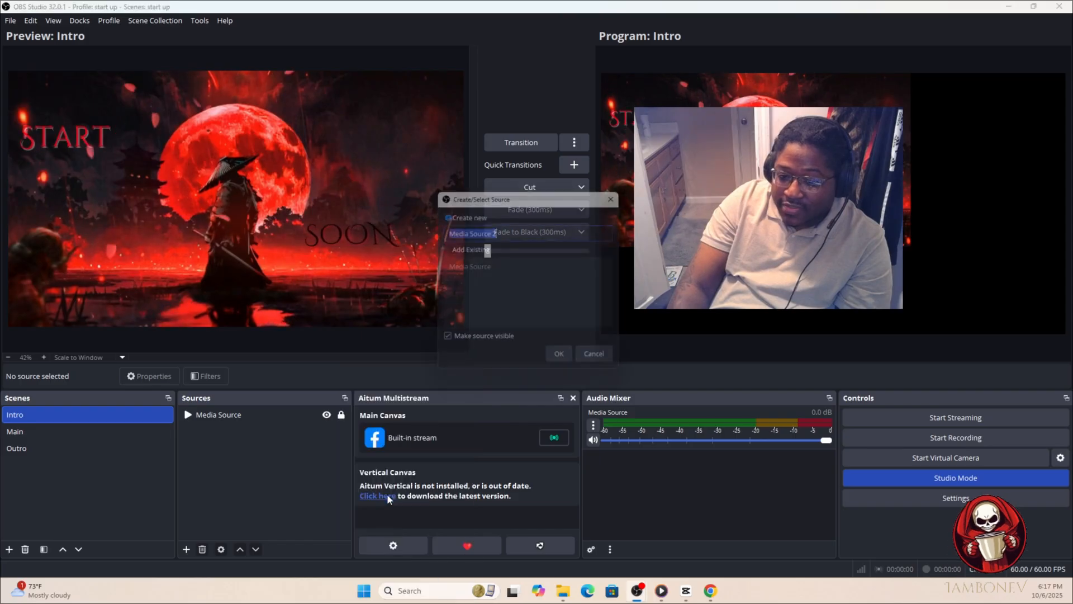
click(562, 365)
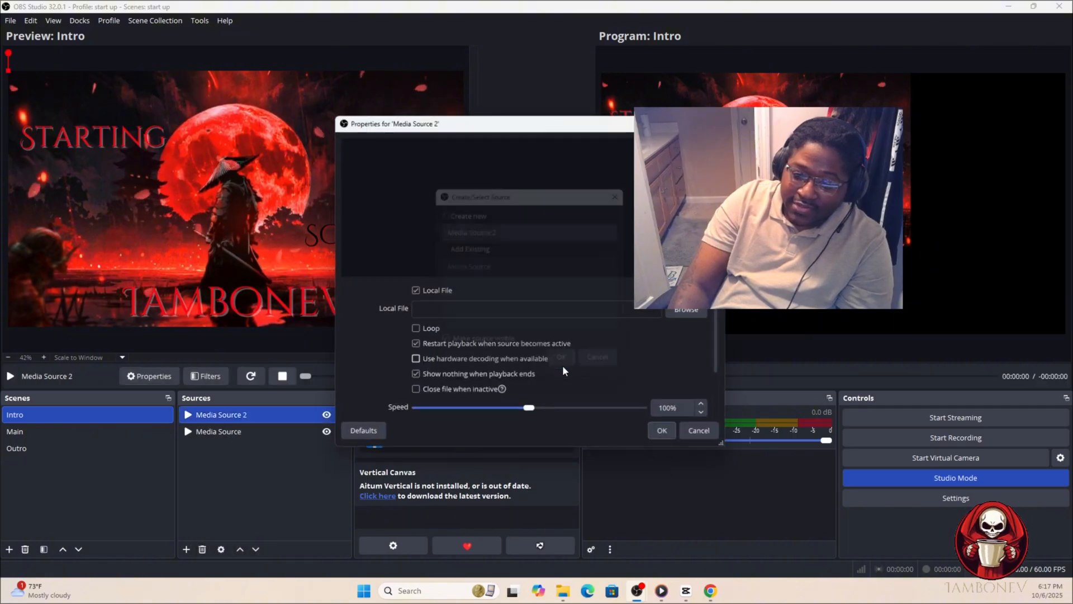
click(428, 330)
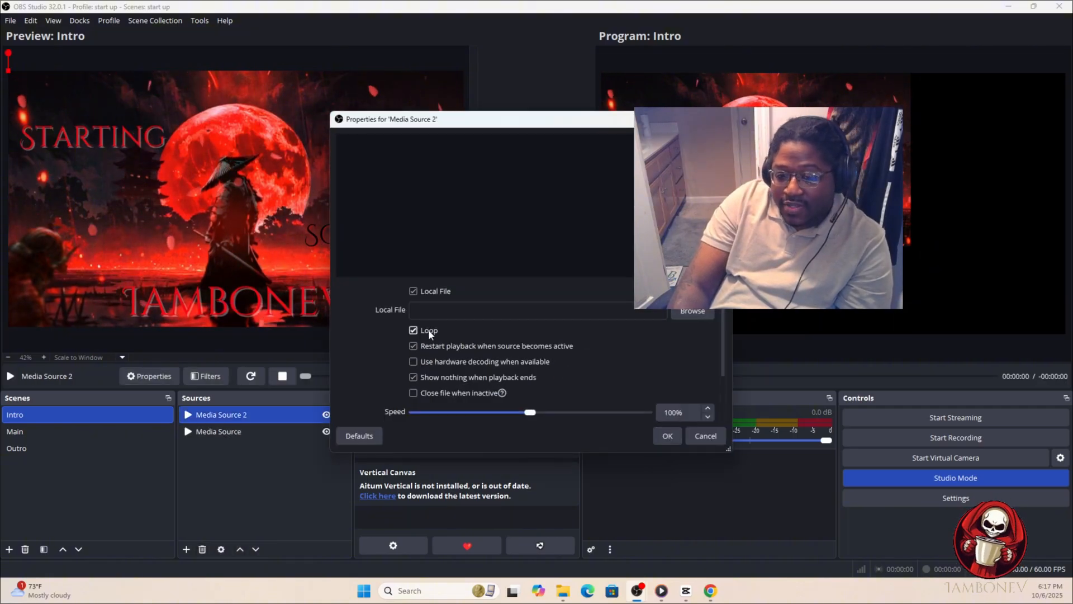
Load the climax audio file from the Iambonev folder into the second media source, and transition the updated Intro scene to program
click(690, 313)
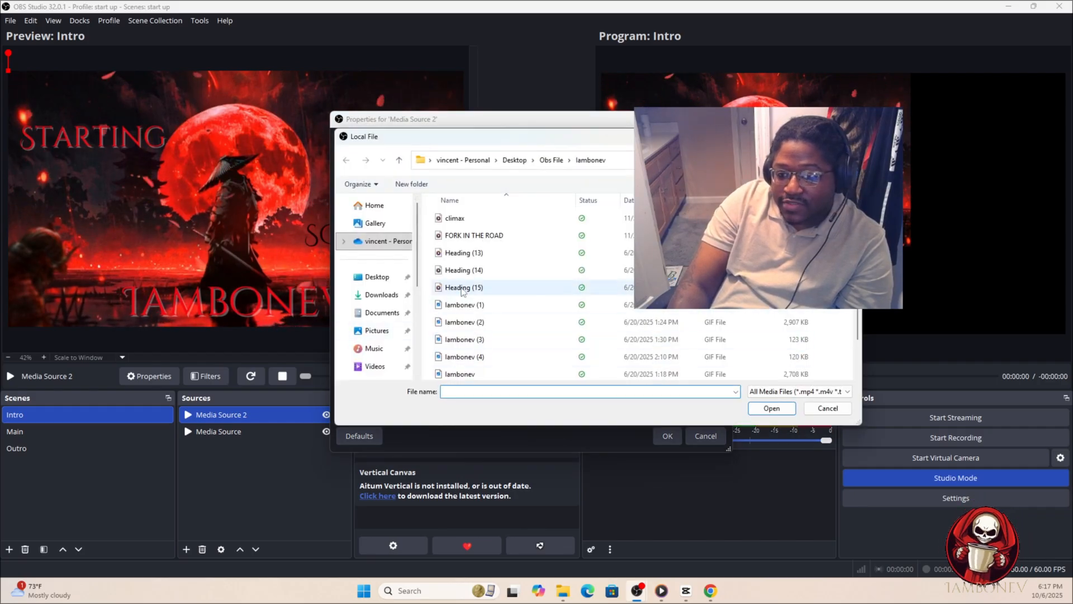
scroll(466, 327, down, 1)
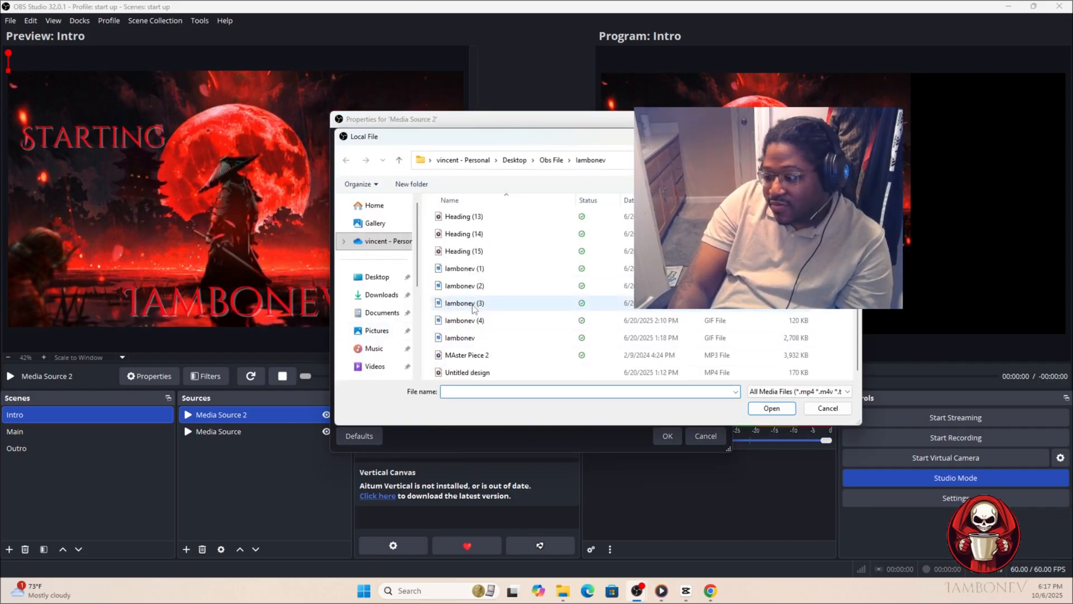
scroll(475, 317, up, 1)
click(458, 218)
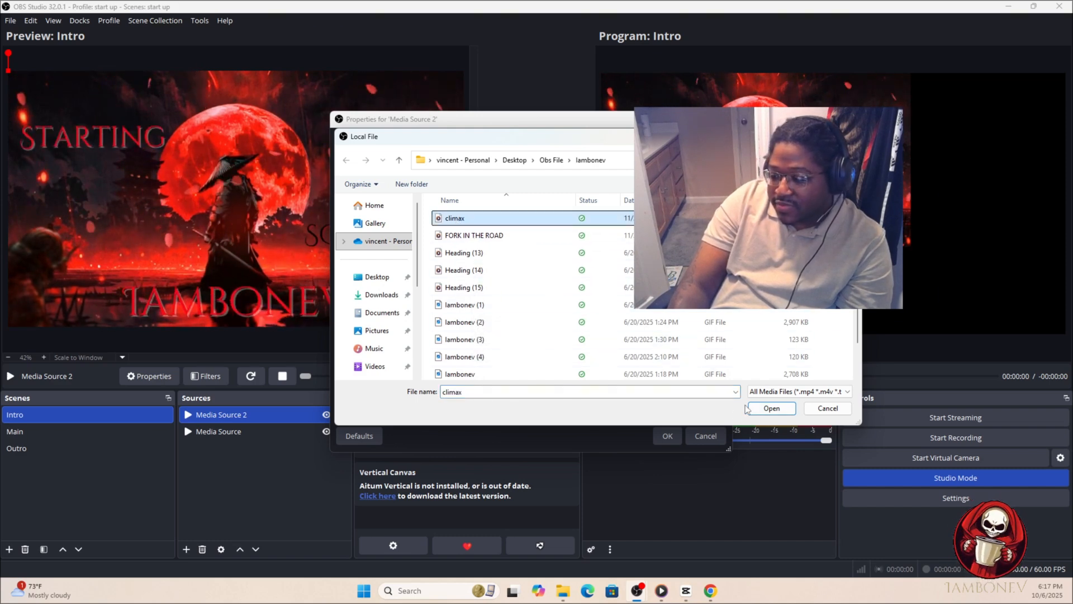
click(772, 408)
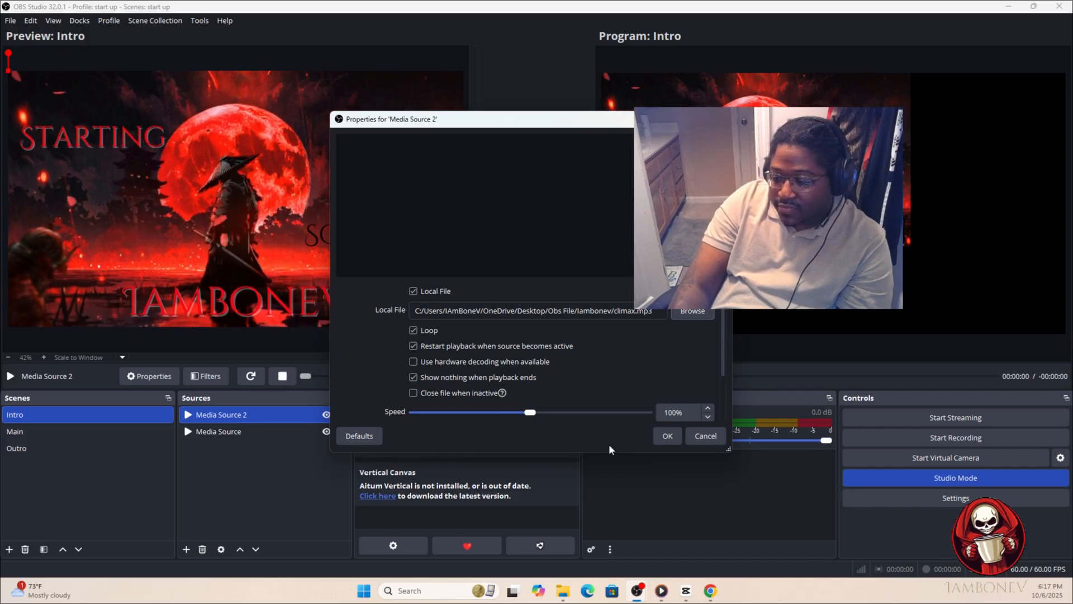
click(668, 436)
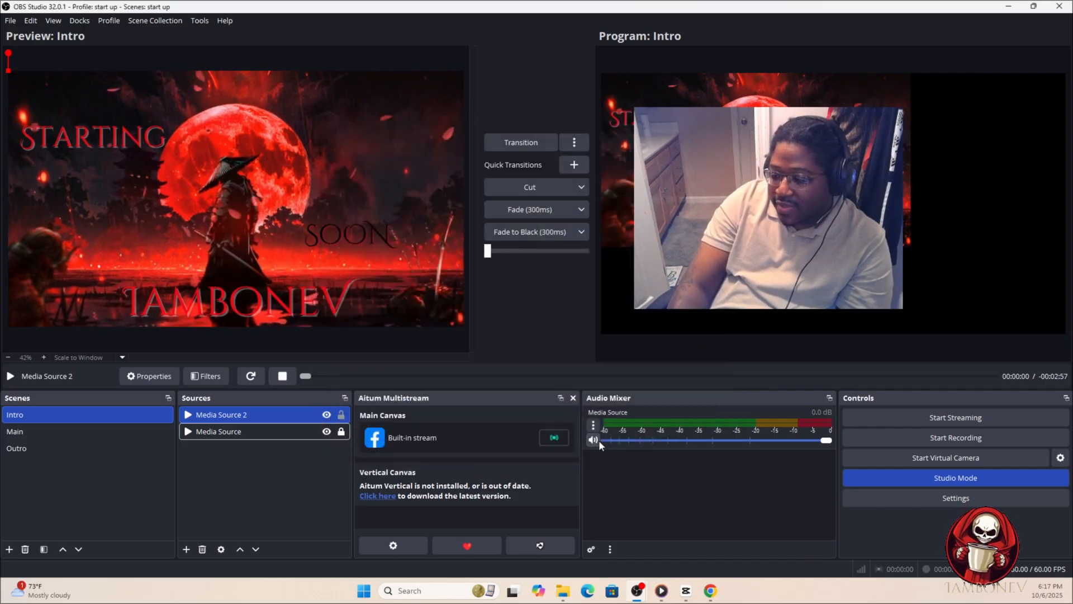
click(510, 143)
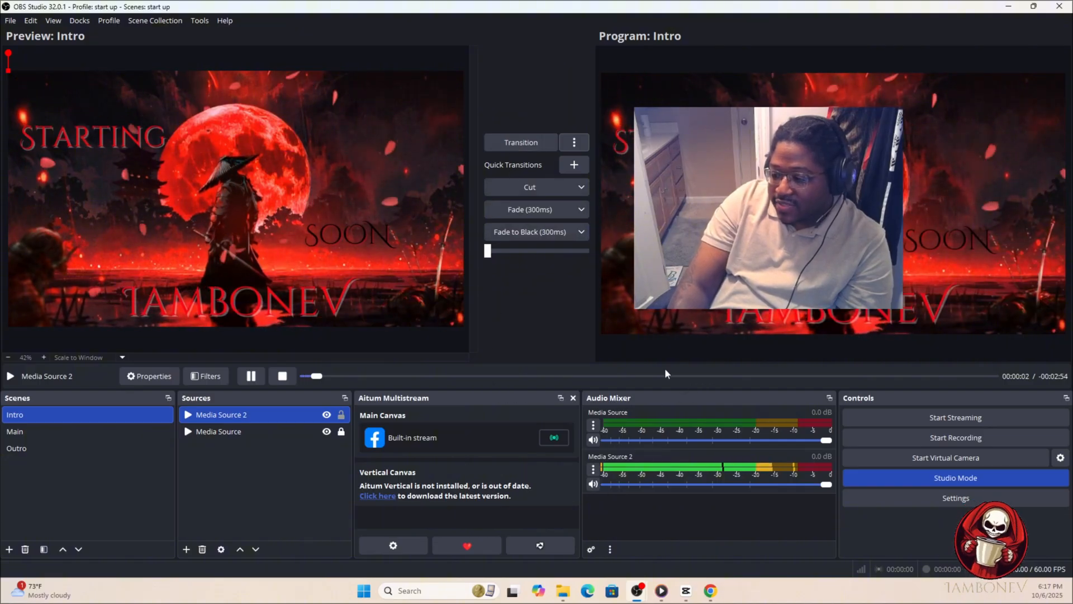
click(593, 469)
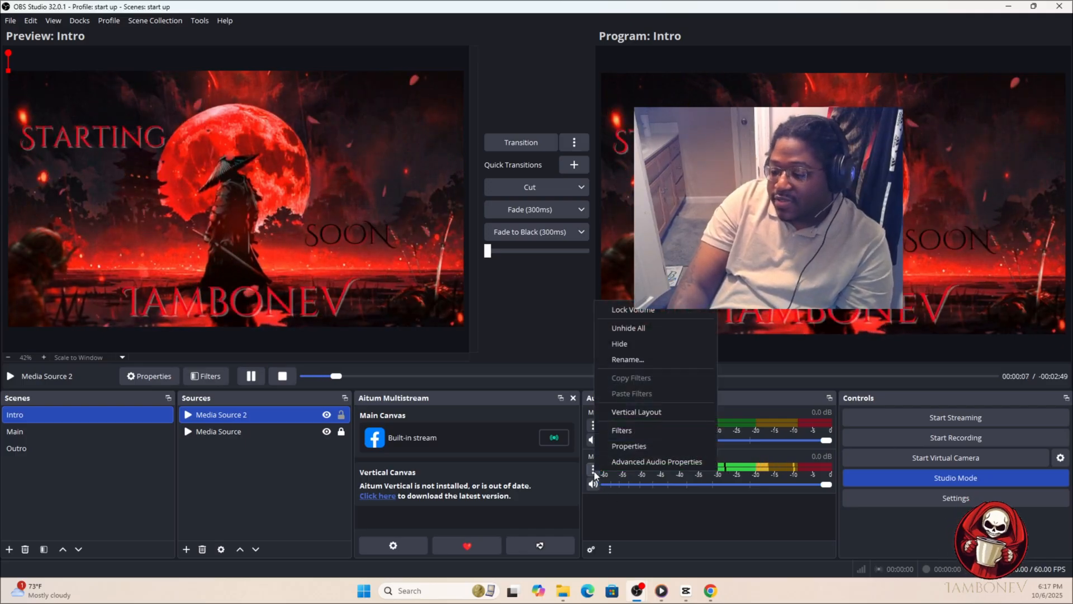
click(619, 446)
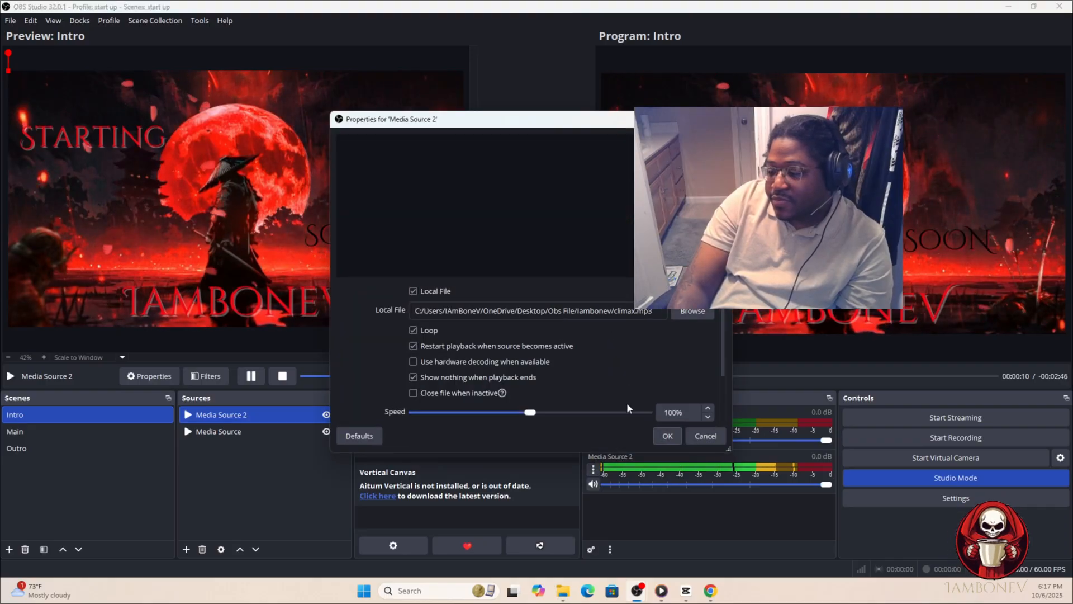
click(670, 436)
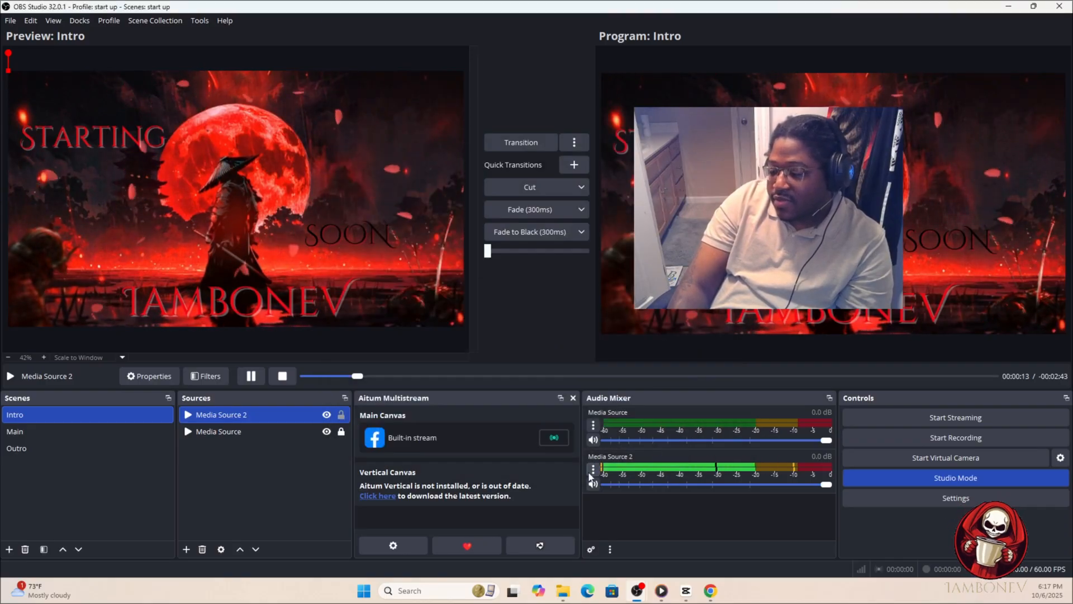
Set the audio monitoring of Media Source 2 to Monitor and Output in the Advanced Audio Properties
click(593, 469)
click(621, 465)
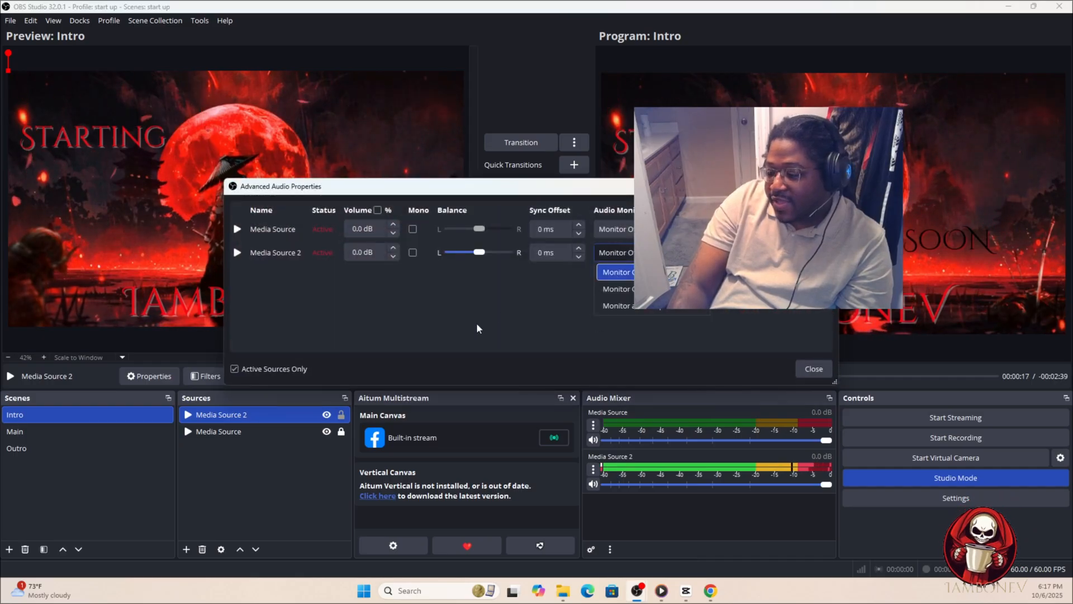
click(649, 306)
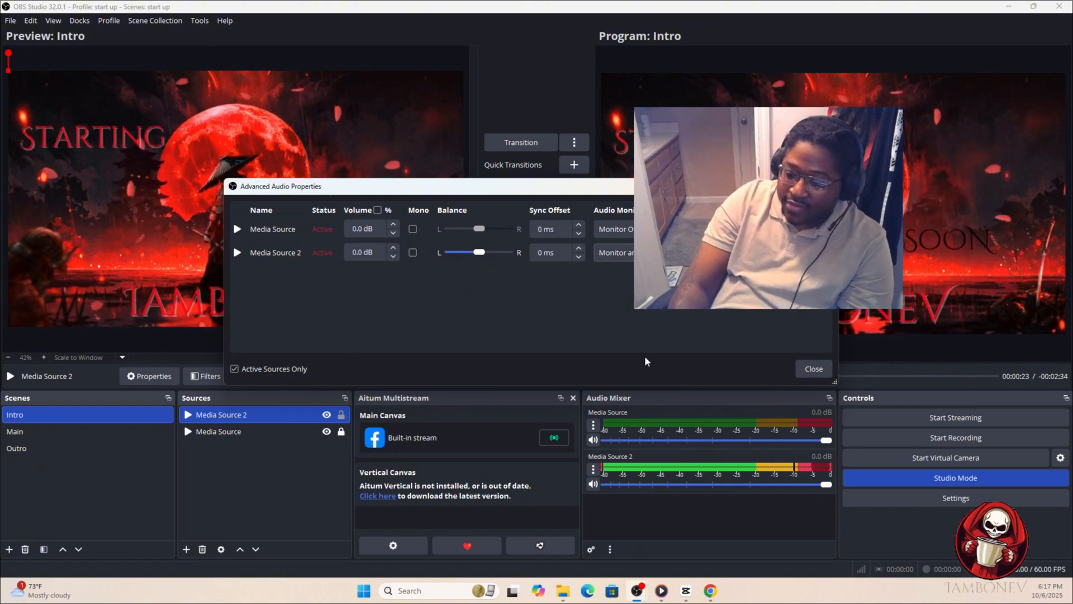
click(806, 369)
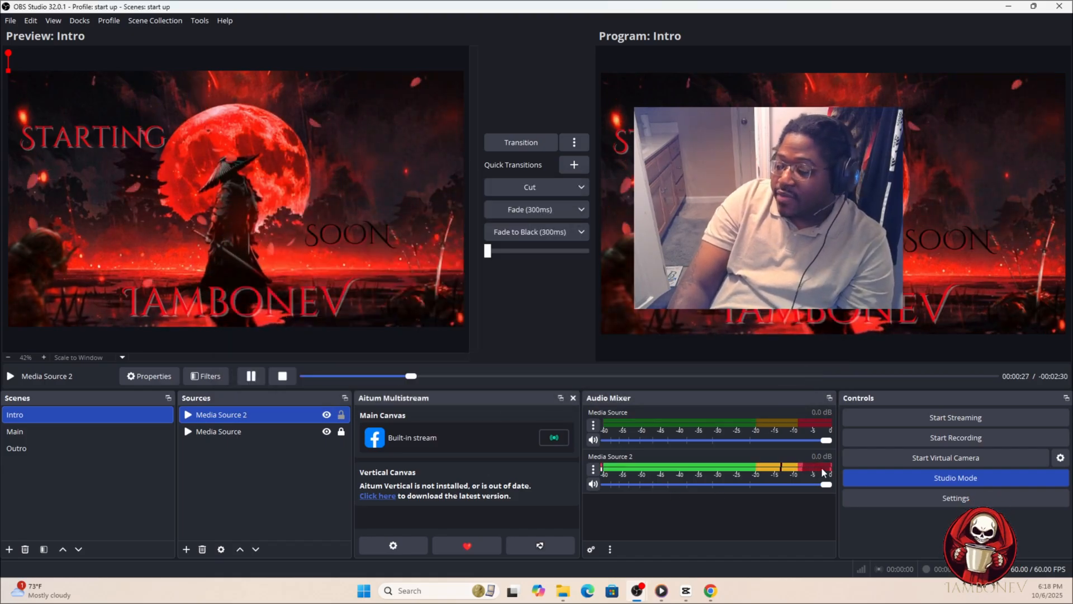
Lower the volume of Media Source 2 to about -13.9 dB and lock the source in the Intro scene
drag(825, 484, 734, 500)
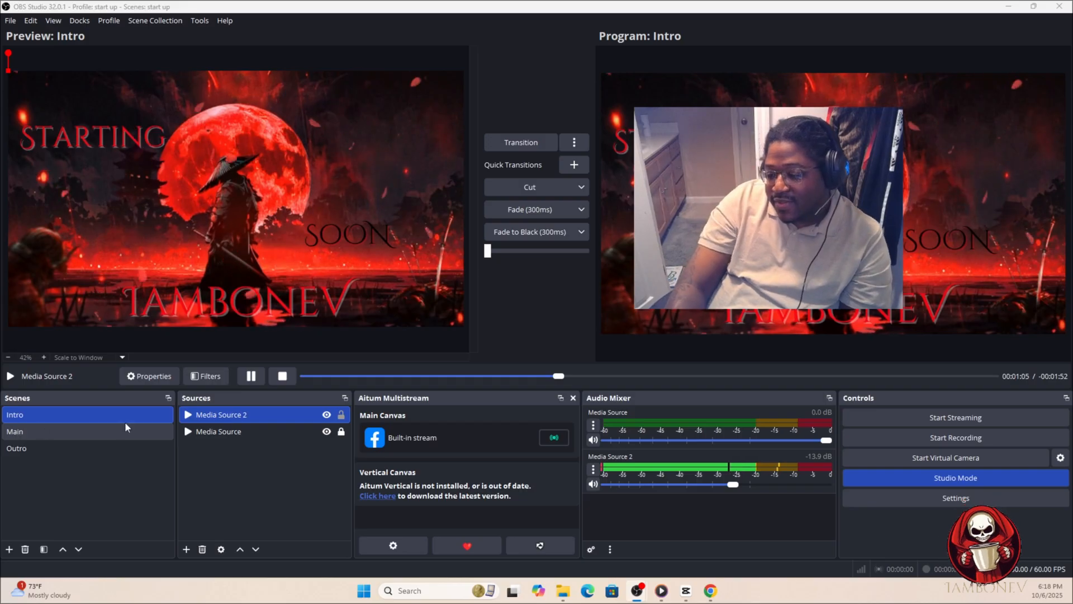
click(342, 415)
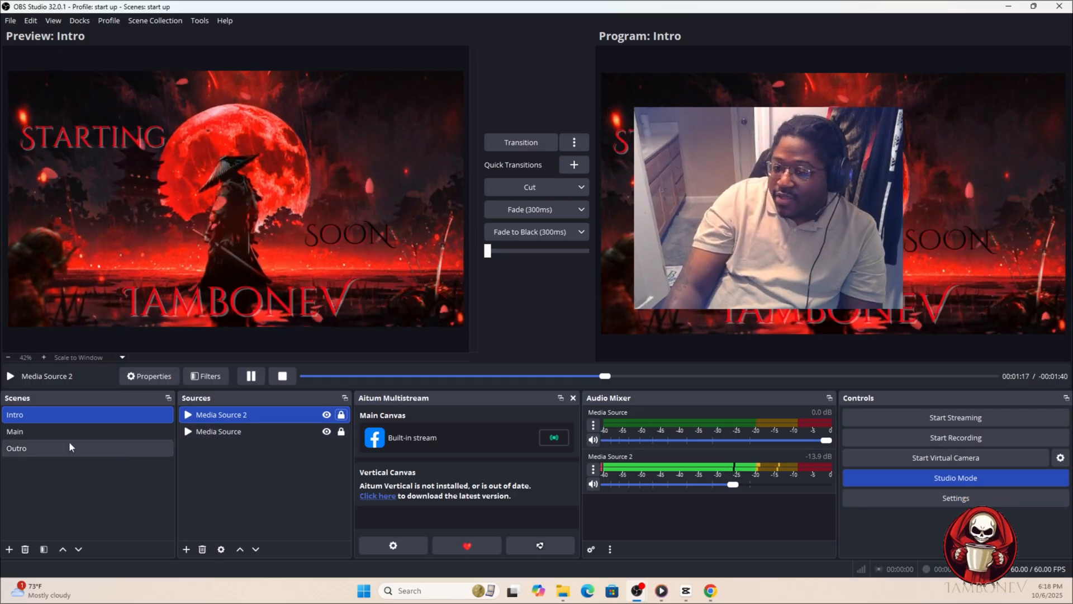
Remove the existing Video Capture Device source from the Main scene
click(25, 434)
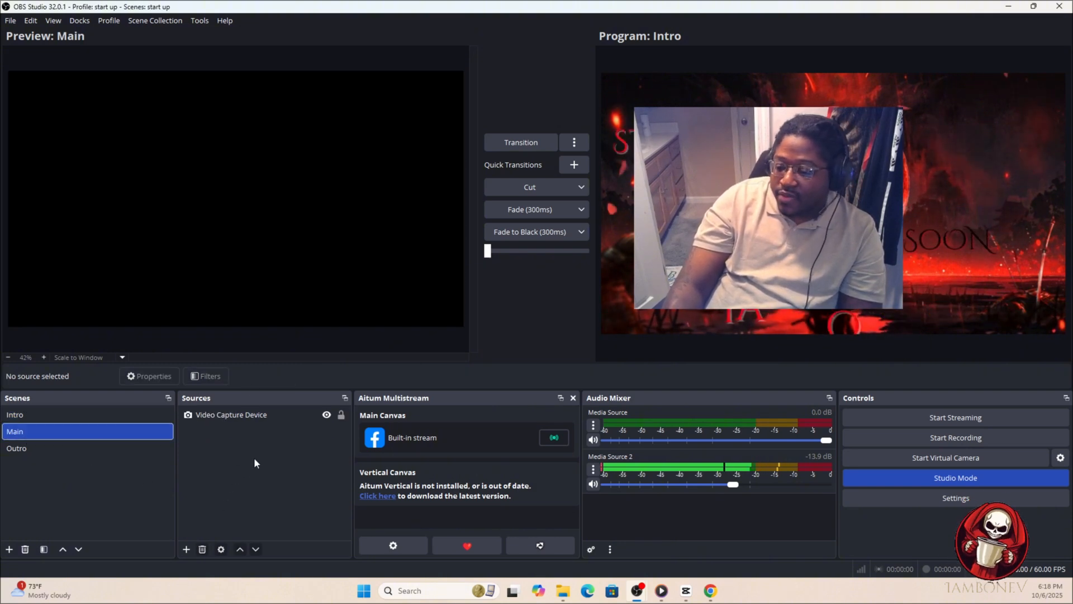
click(221, 418)
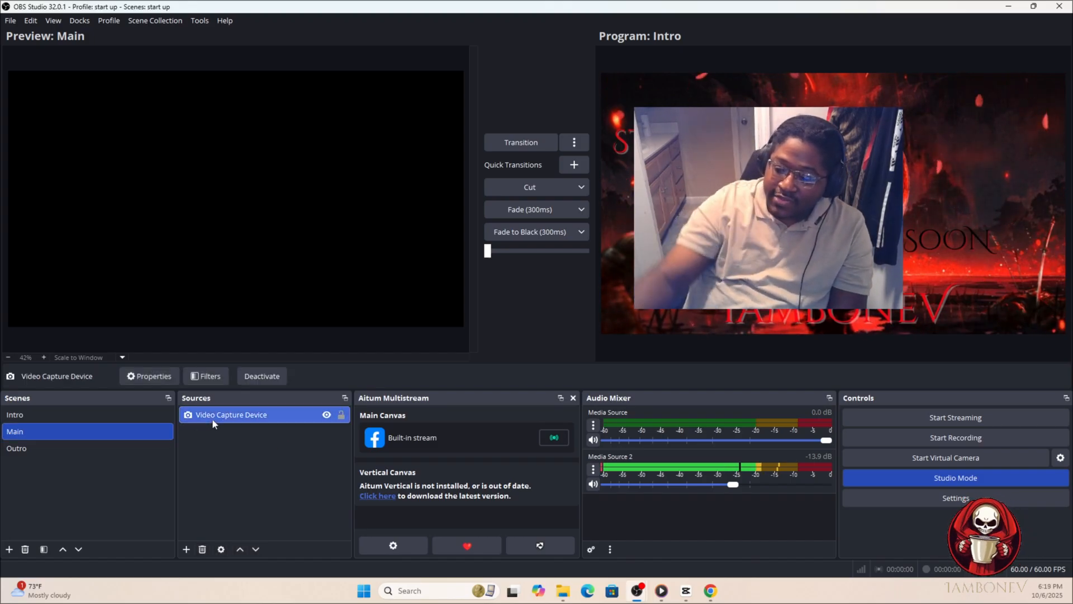
right_click(231, 424)
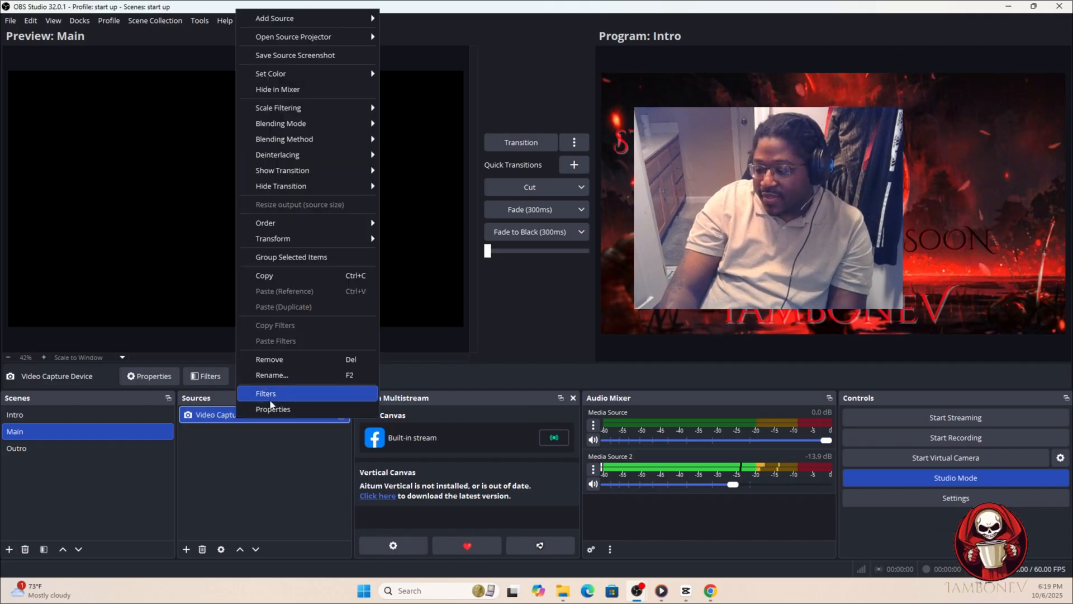
click(281, 356)
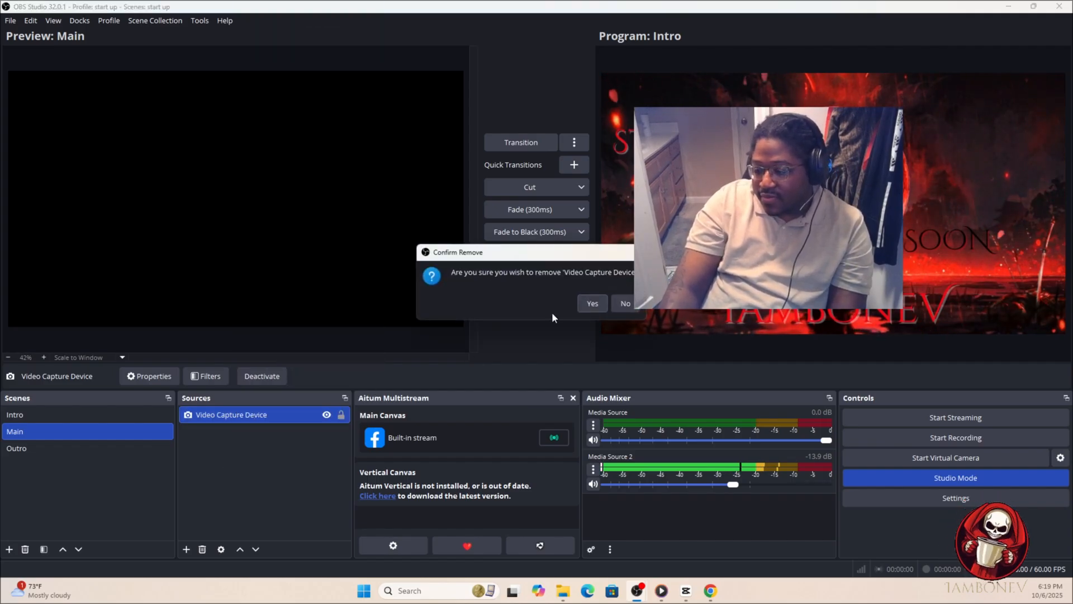
click(593, 303)
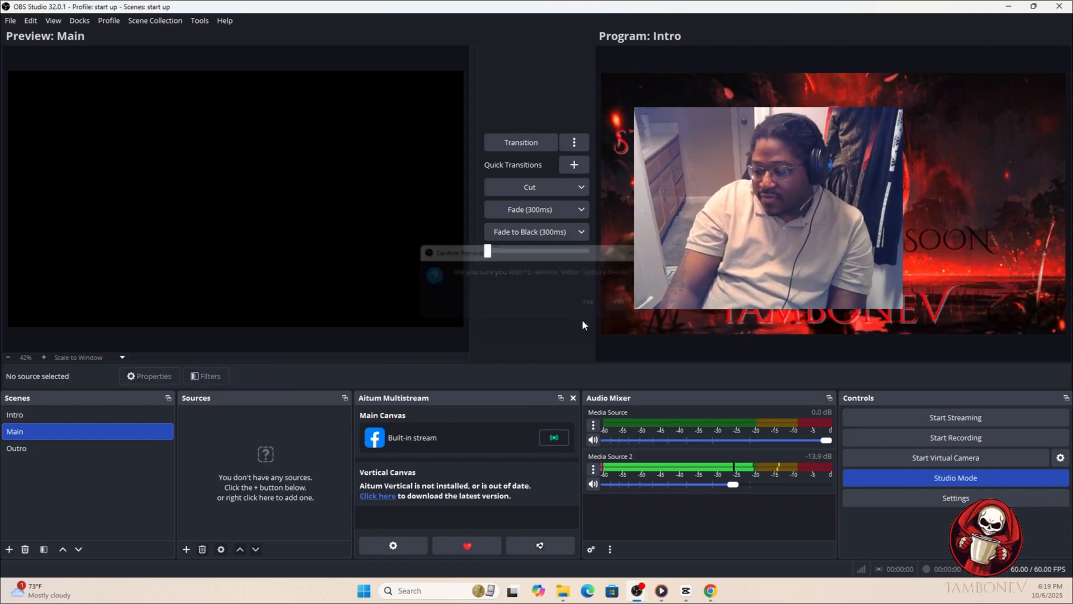
Add a newly created Video Capture Device source to the Main scene, using USB3 Video as its device
click(187, 550)
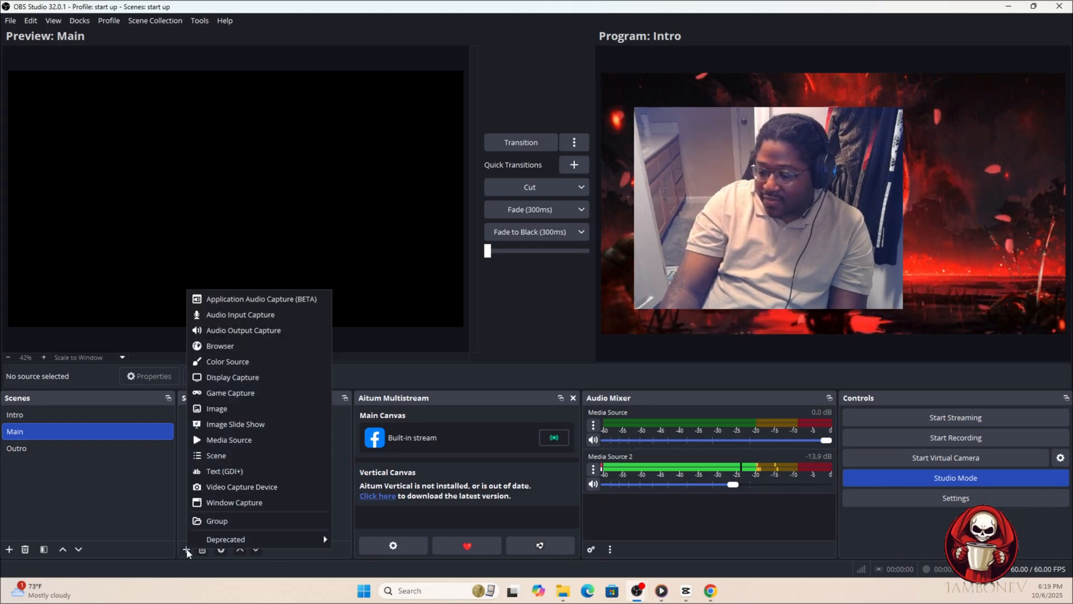
click(210, 486)
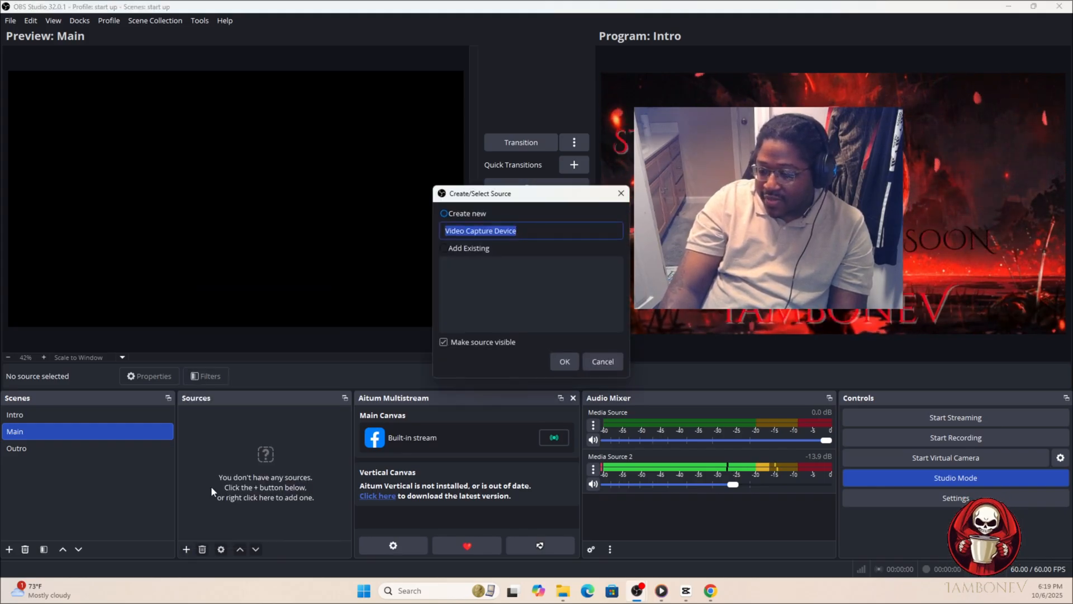
click(566, 360)
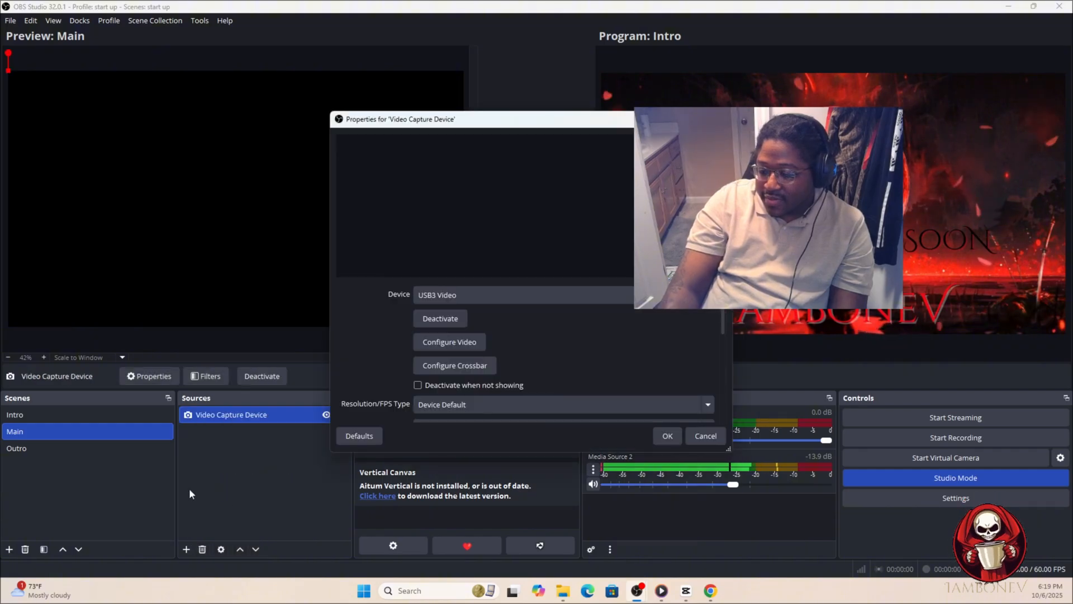
click(522, 296)
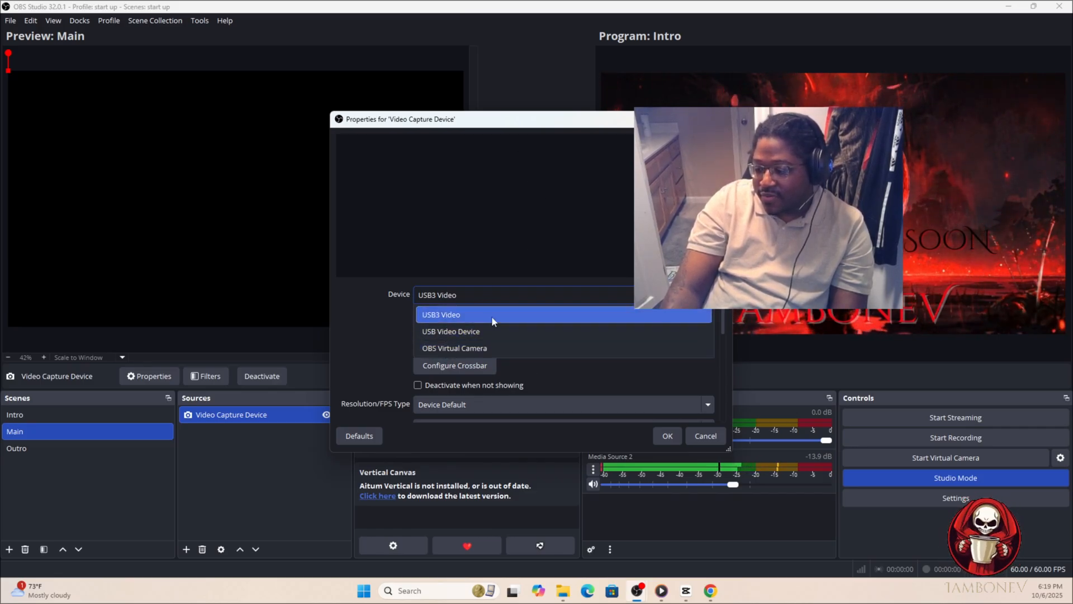
click(667, 437)
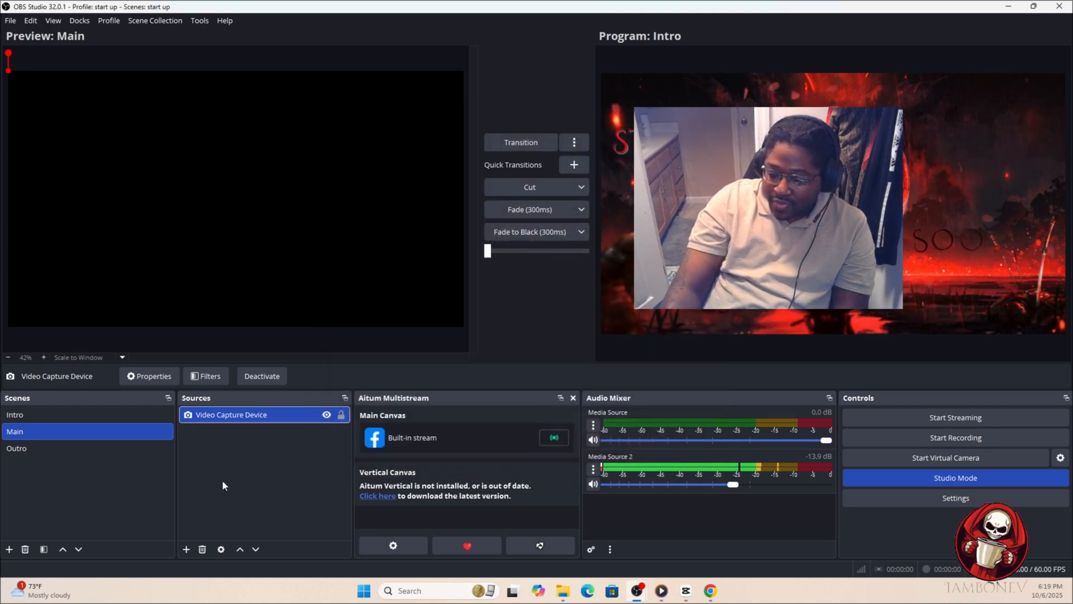
Create a Text (GDI+) source named "cvbxcvbxcvbxcvb" in the Main scene
click(186, 549)
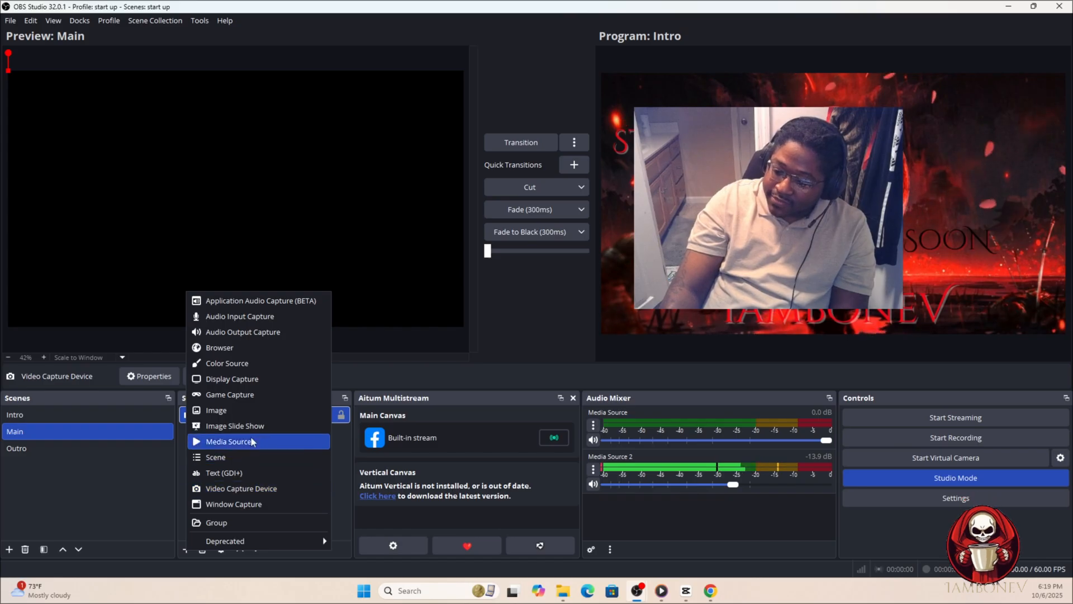
click(250, 474)
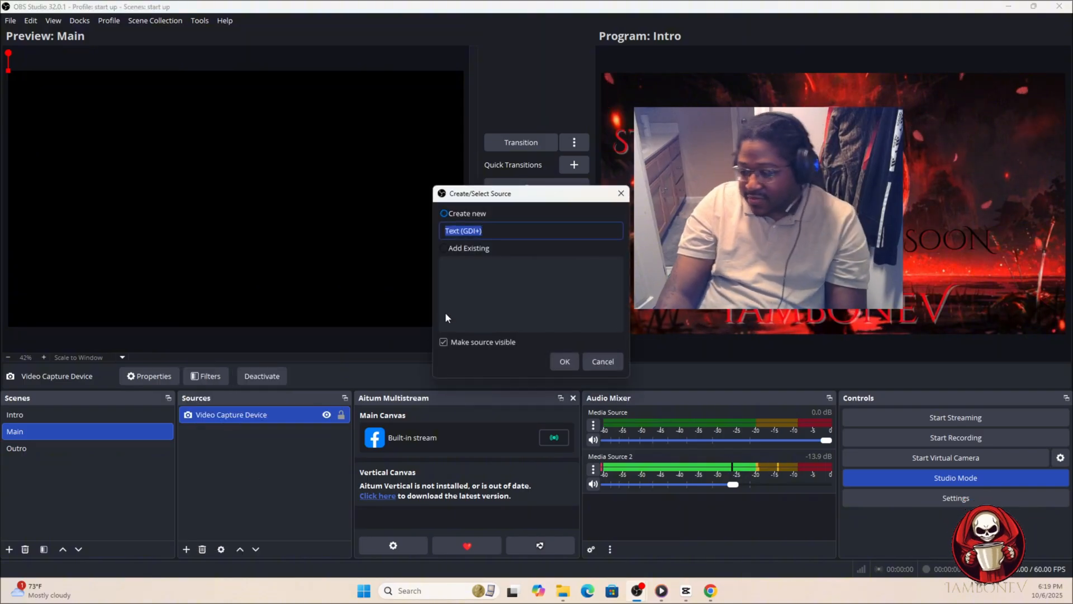
text(cvbxcvbxcvbxcvb)
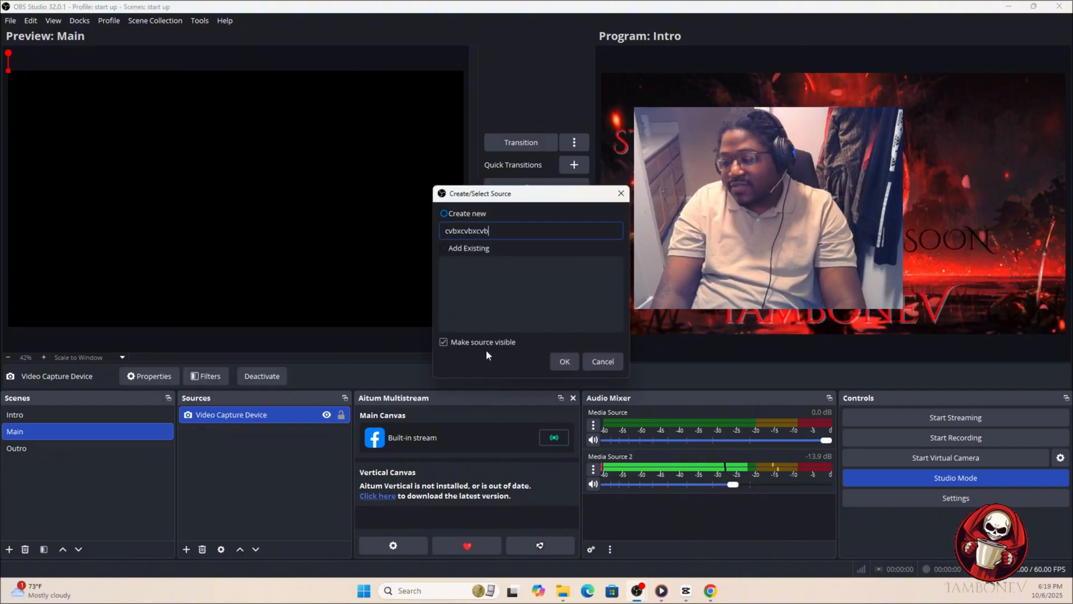
click(555, 361)
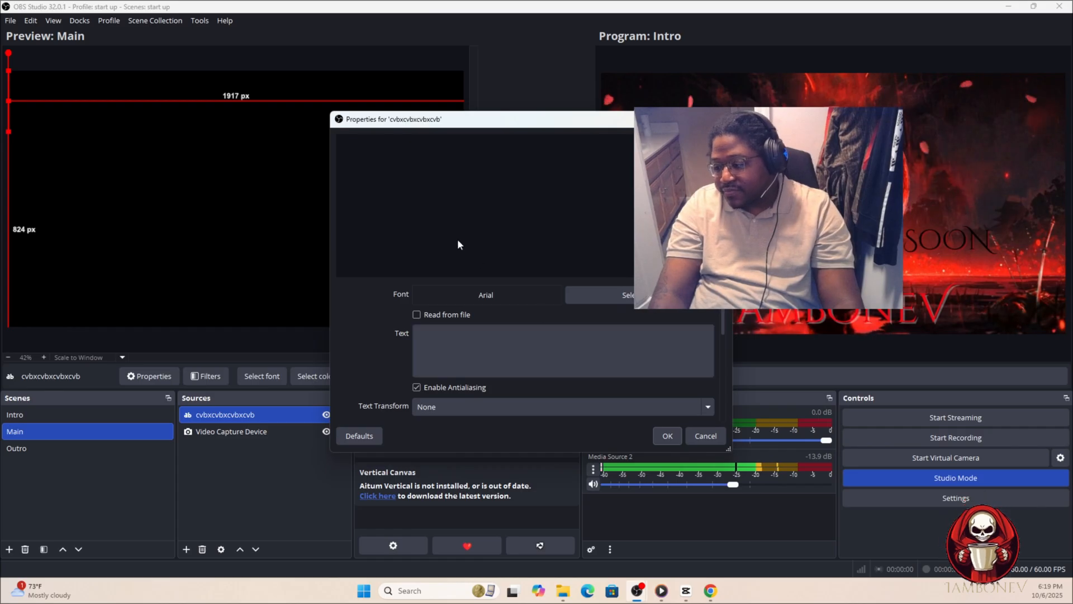
Set the source's text to "sdfgsdfgdfsgfdsgf", and place it slightly scaled down about 33 px above the canvas's lower edge
text(sdfg)
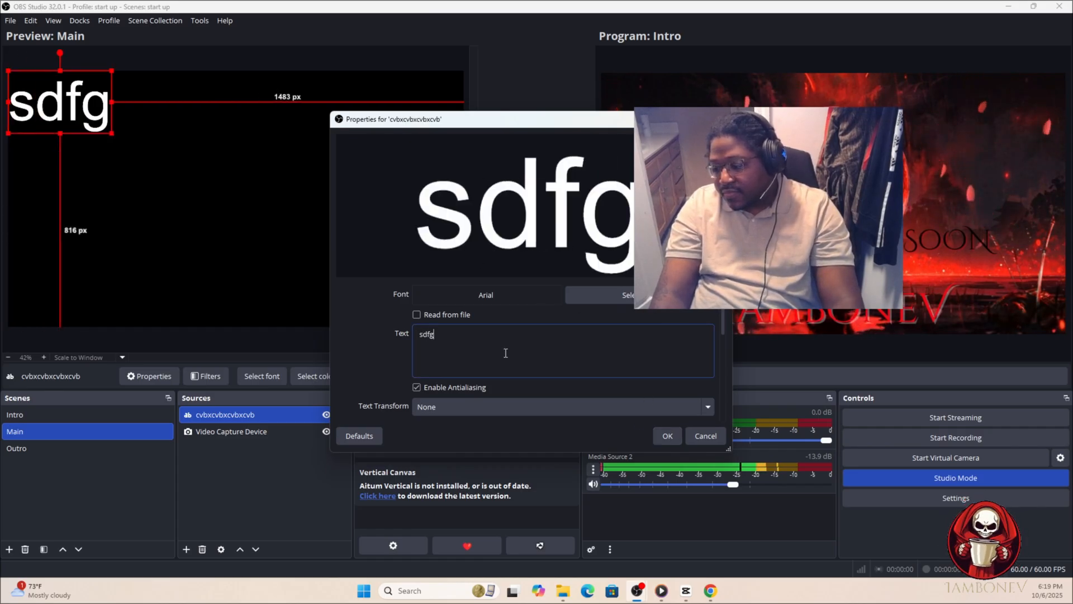
text(sdfgdfsgfdsgf)
click(667, 437)
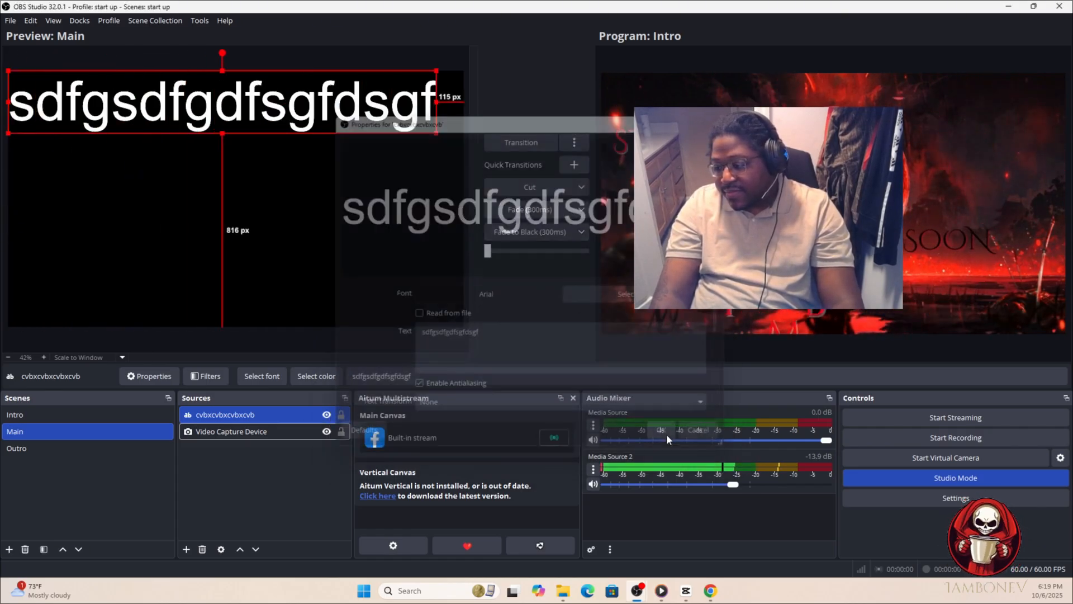
drag(201, 115, 226, 287)
drag(454, 255, 395, 317)
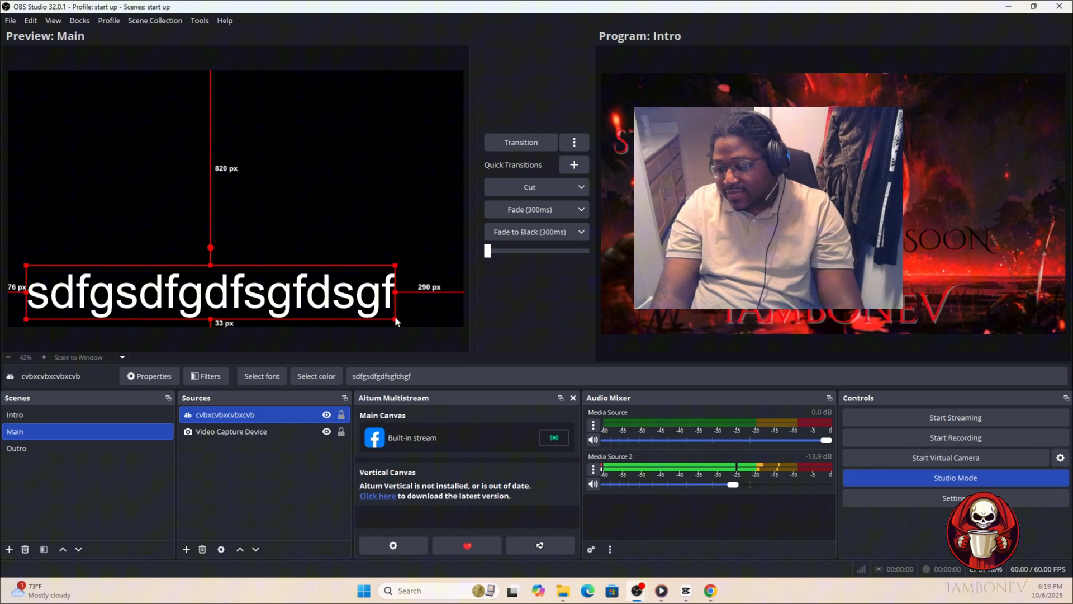
Set the background color of the text source to orange #ff5500
double_click(238, 420)
scroll(386, 347, down, 5)
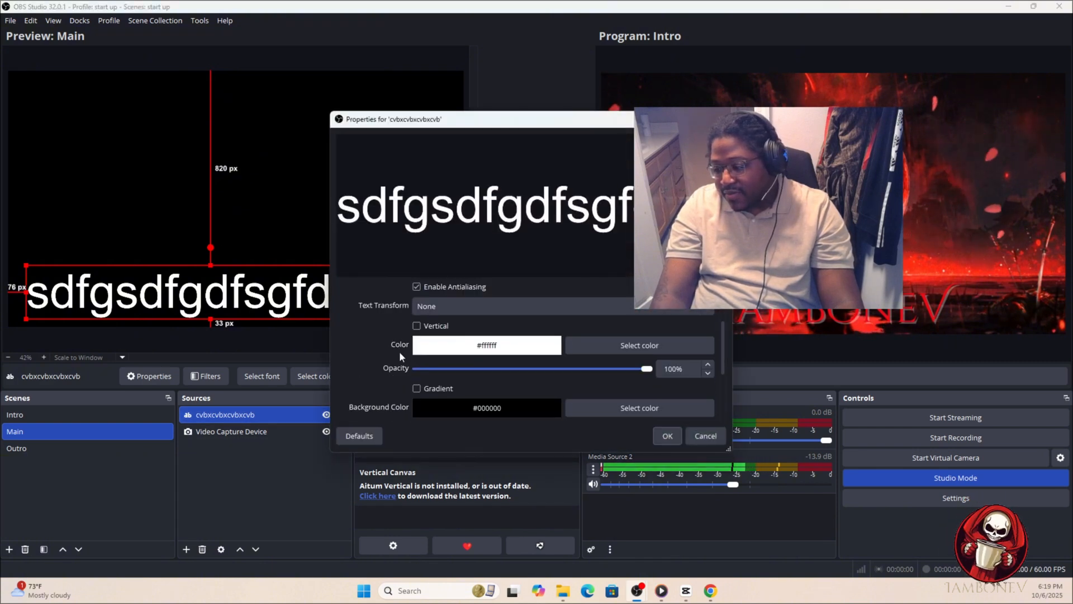
scroll(400, 353, down, 3)
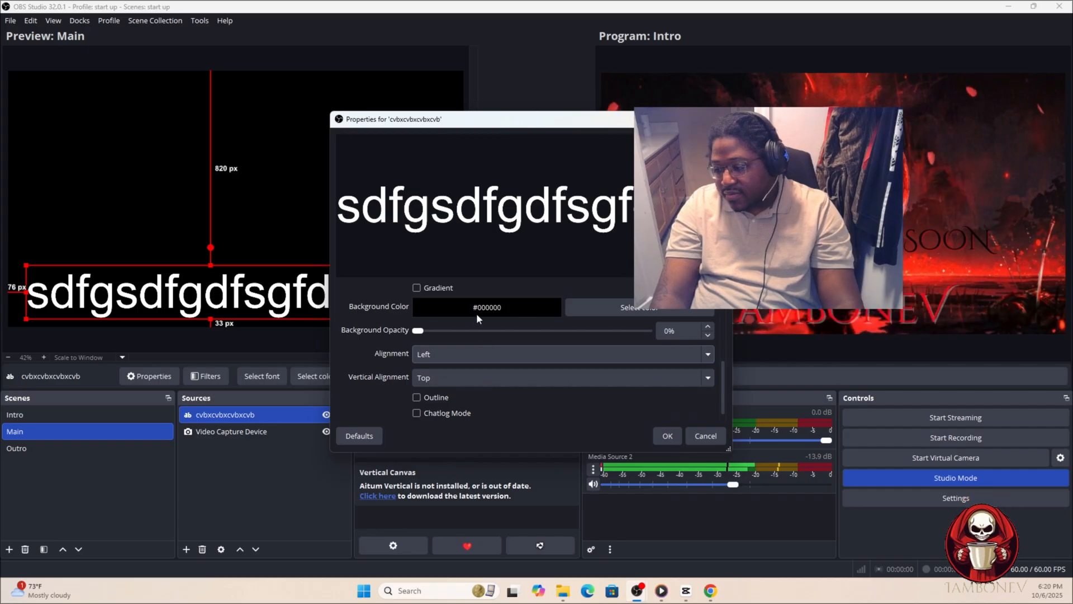
scroll(496, 341, up, 2)
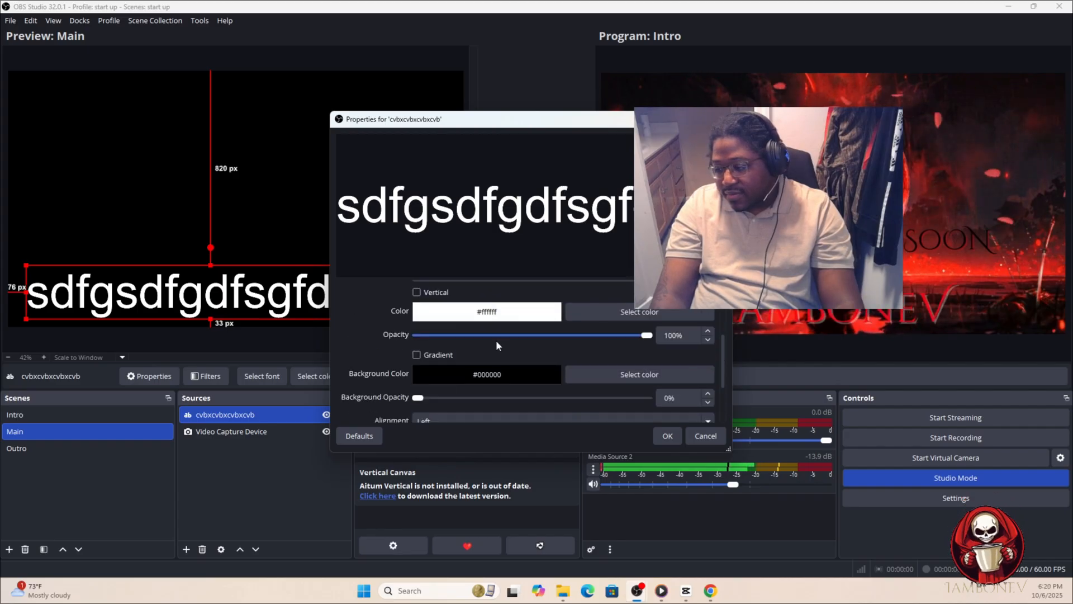
click(595, 370)
click(415, 234)
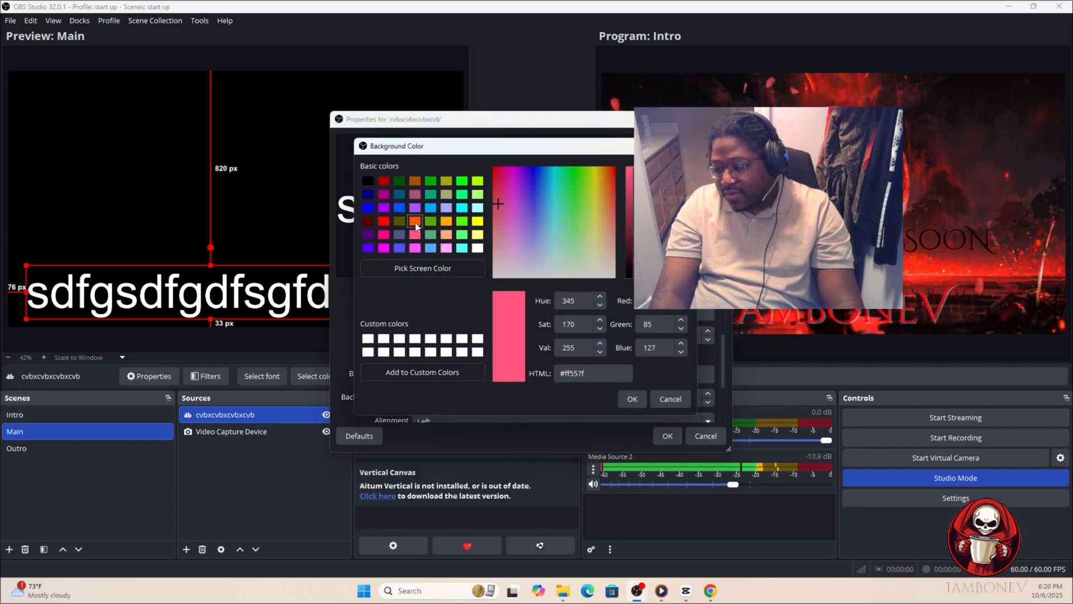
click(414, 221)
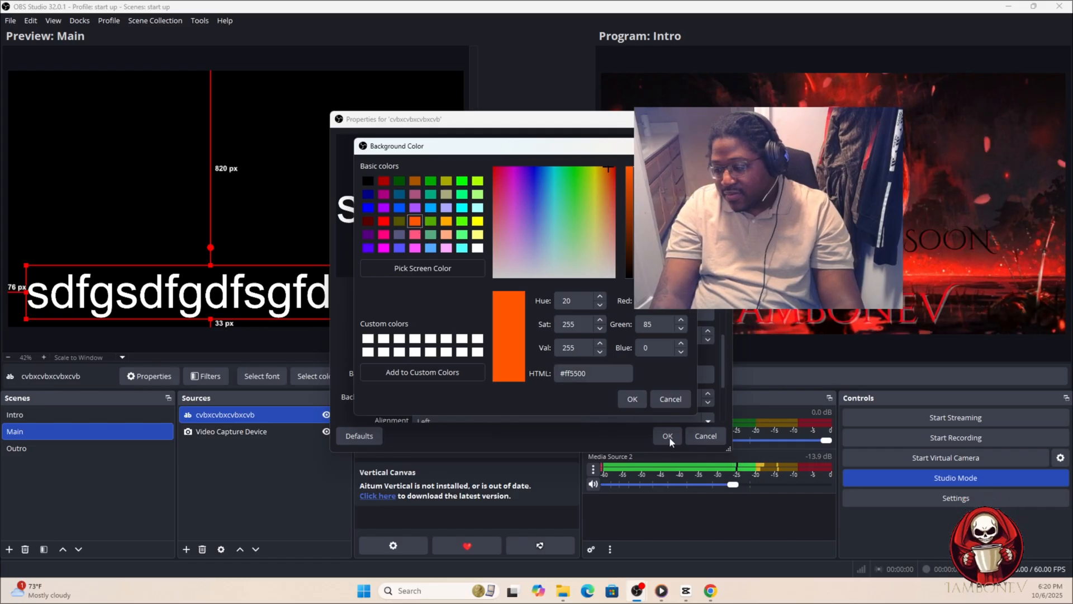
click(633, 398)
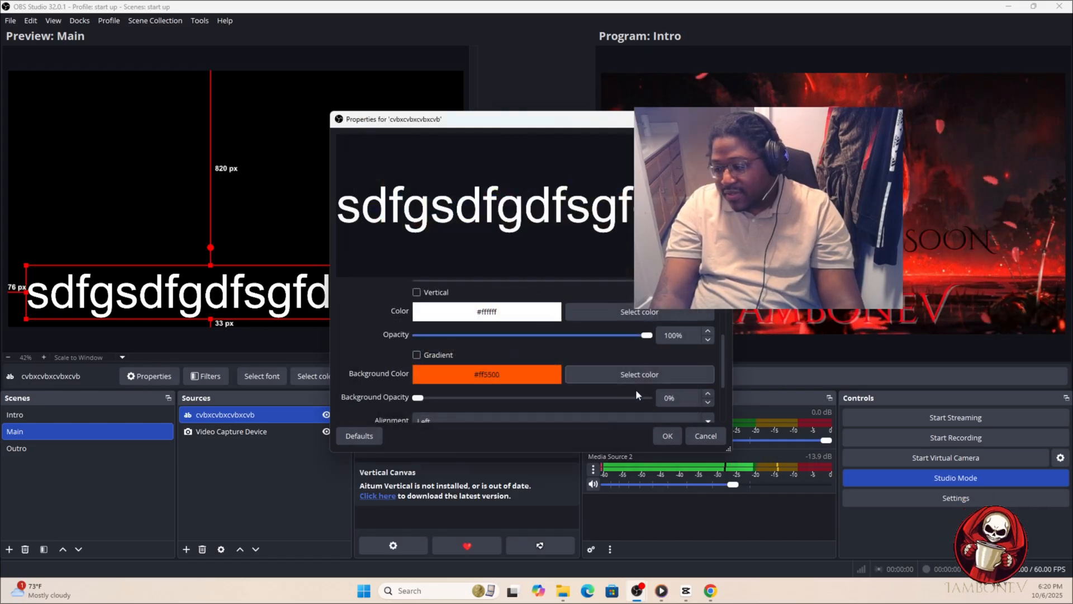
Set the text's background opacity to 96%, and transition the Main scene to program
drag(418, 399, 638, 398)
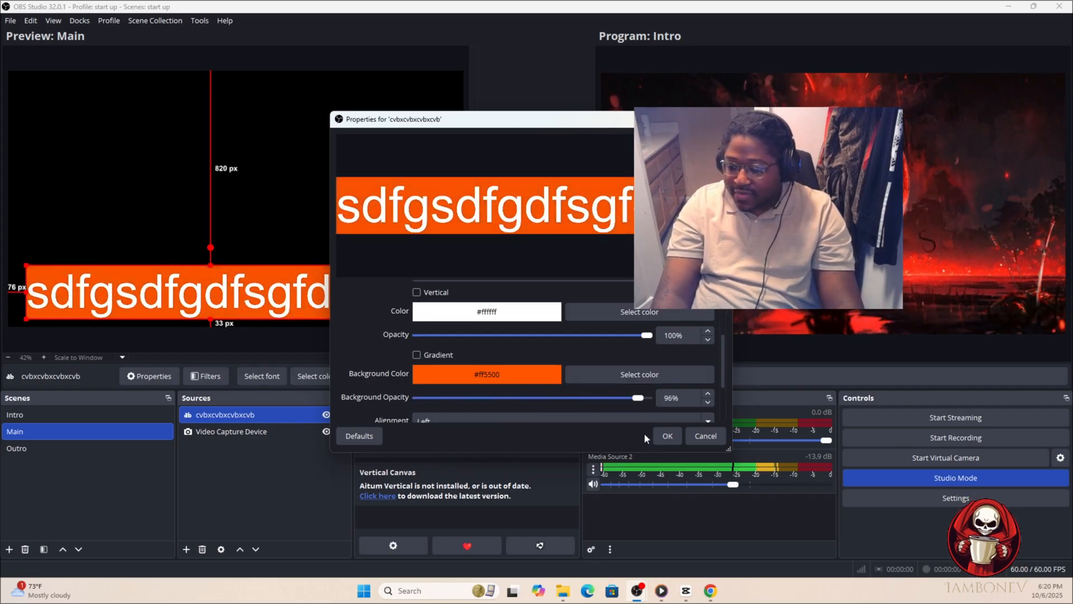
click(667, 437)
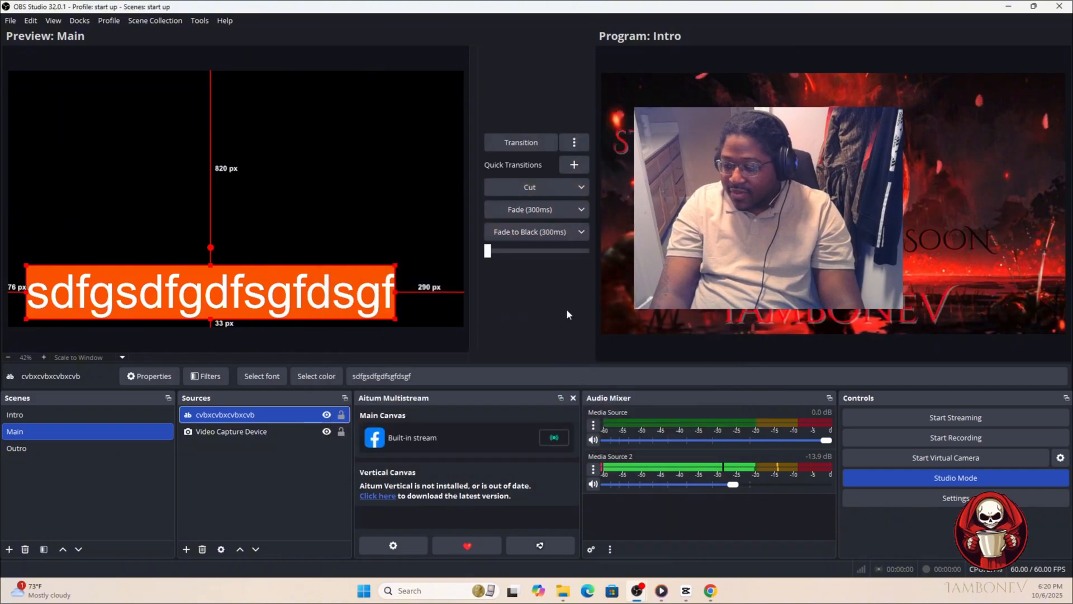
click(528, 142)
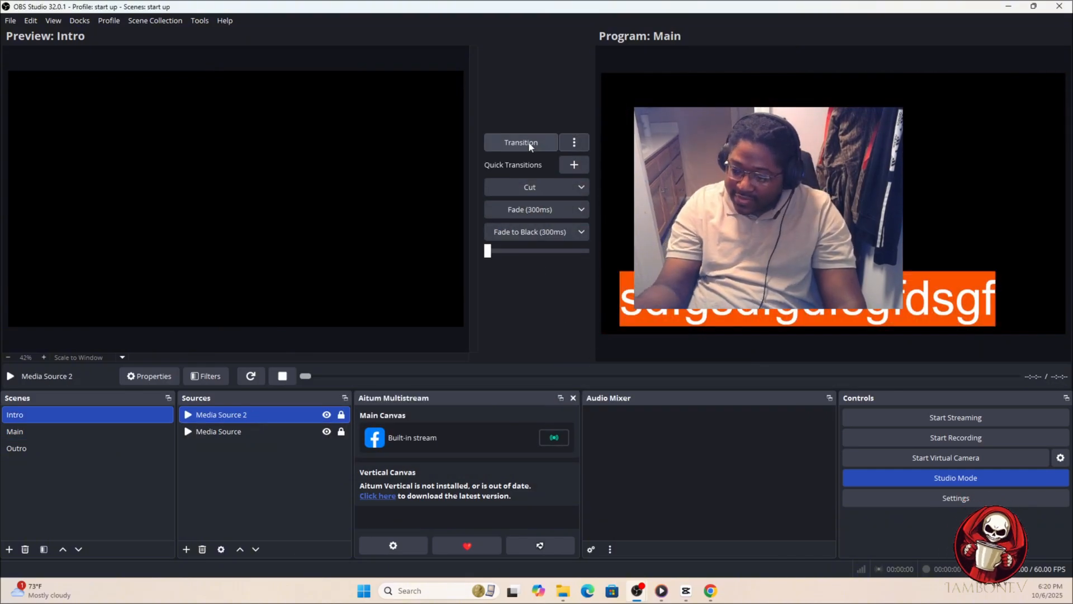
Add a newly created Display Capture source to the Main scene
click(40, 429)
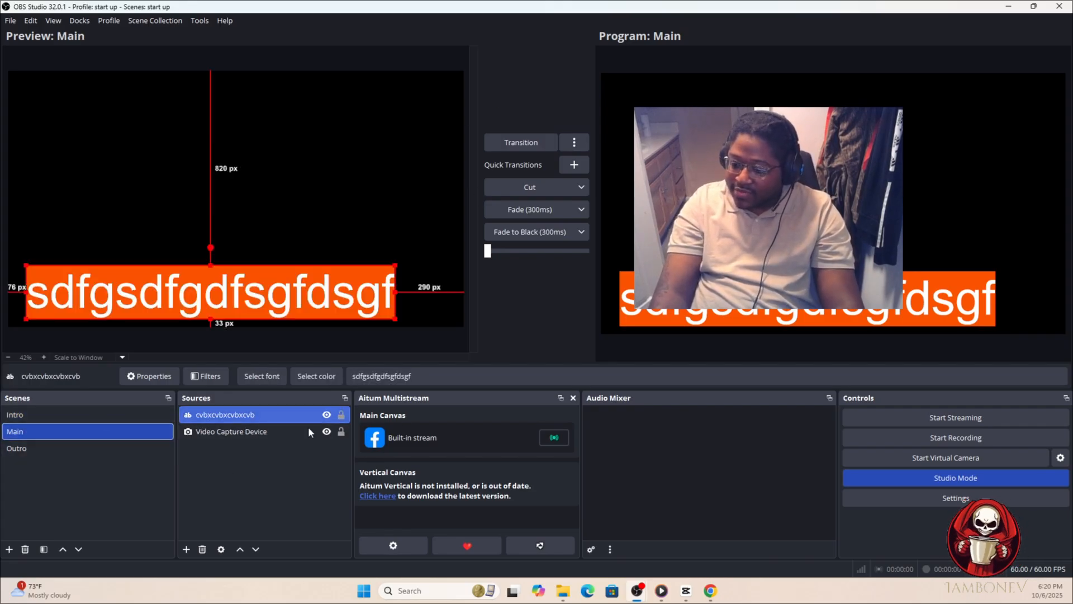
right_click(204, 448)
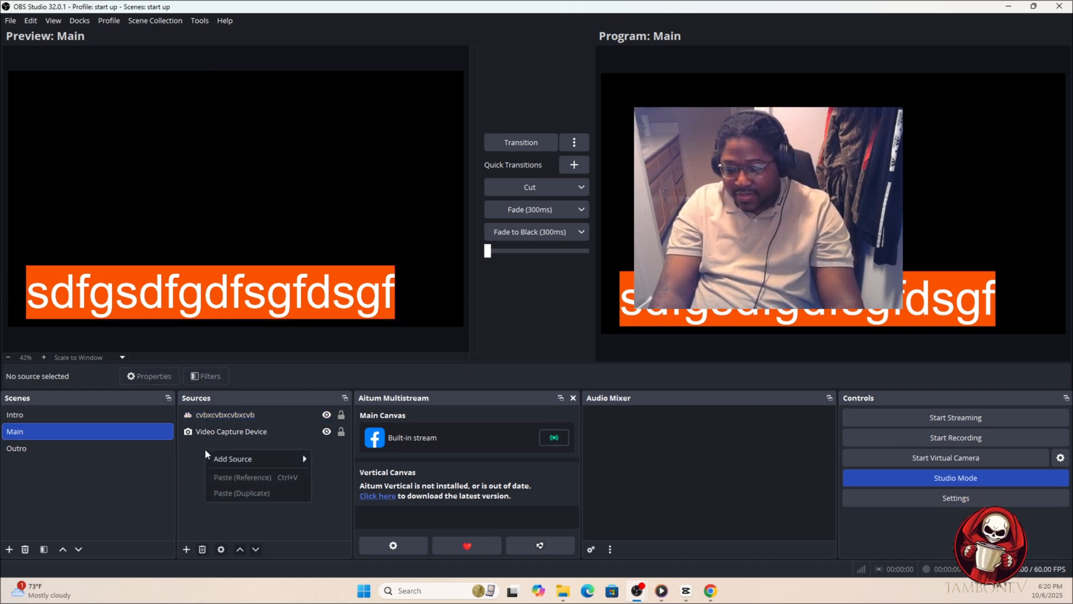
mouse_move(237, 458)
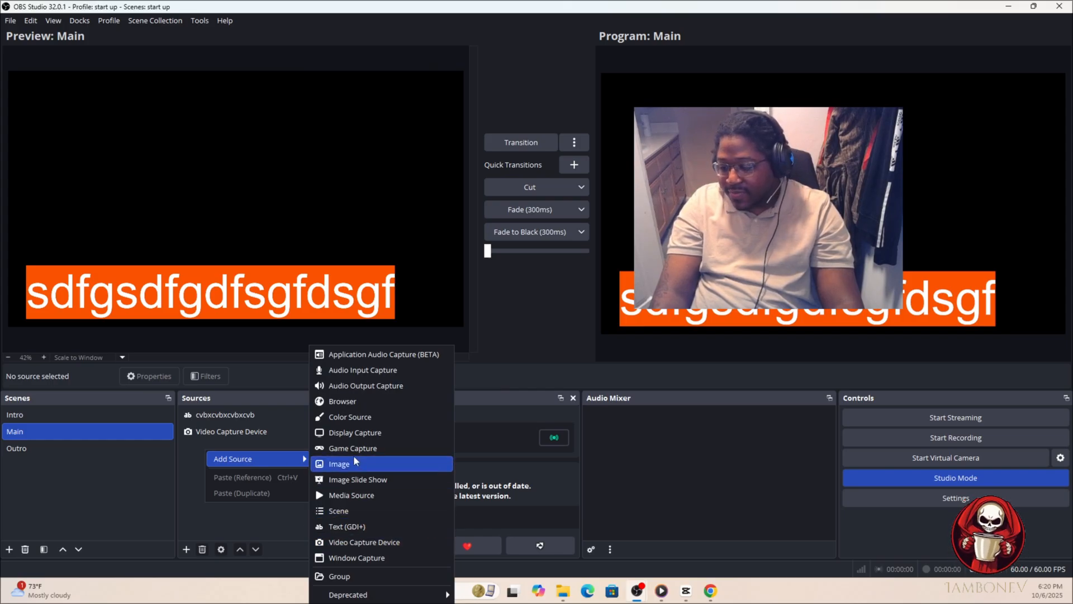
click(351, 438)
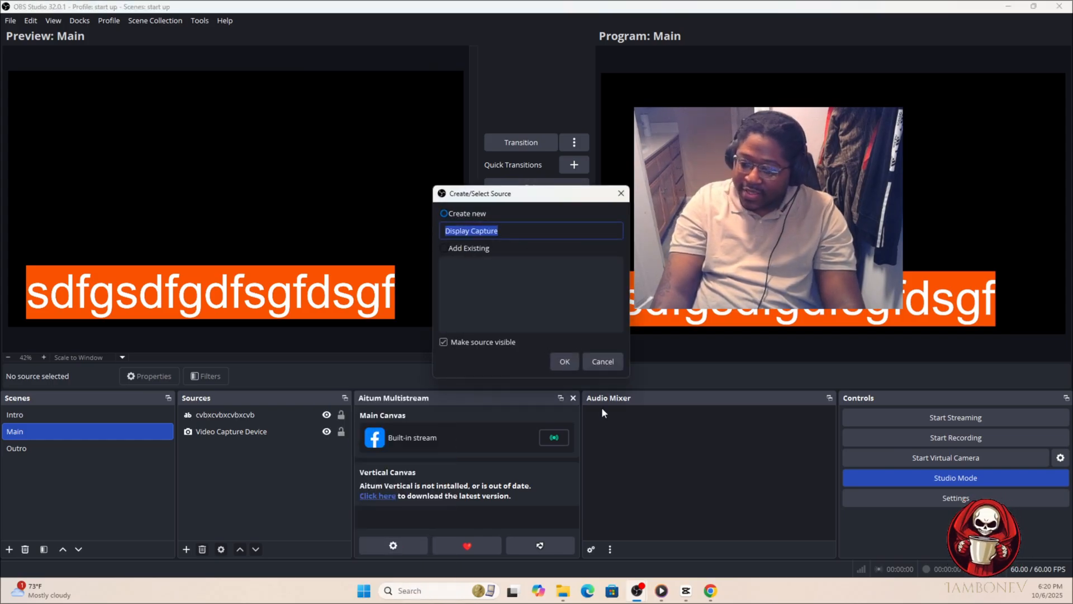
click(565, 362)
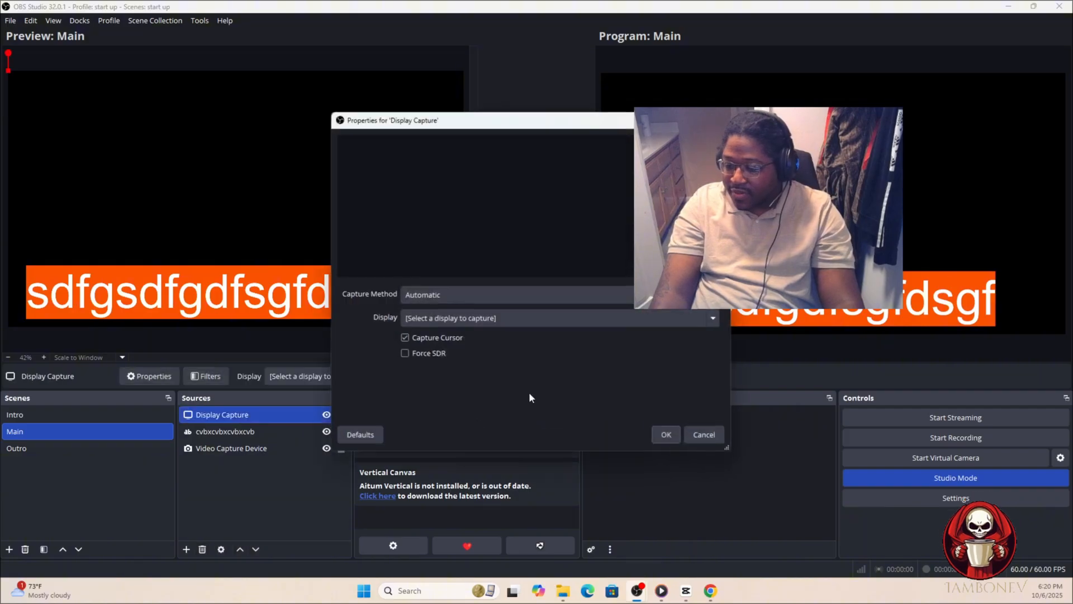
Try the MSI G32C4W primary monitor and the DELL E2311H as the captured display, and discard the display selection
click(523, 318)
click(475, 354)
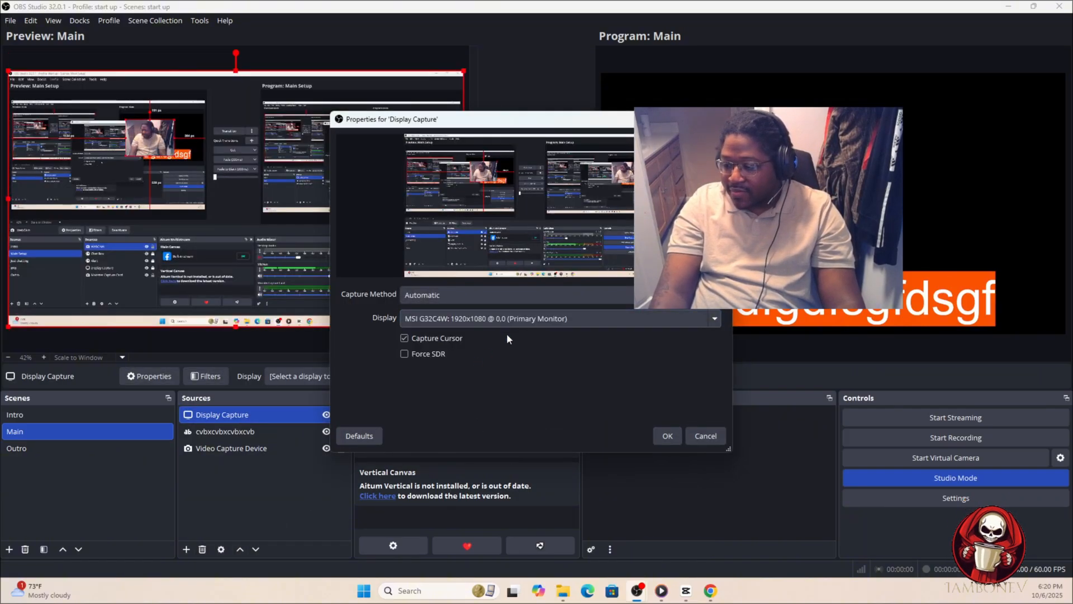
click(565, 320)
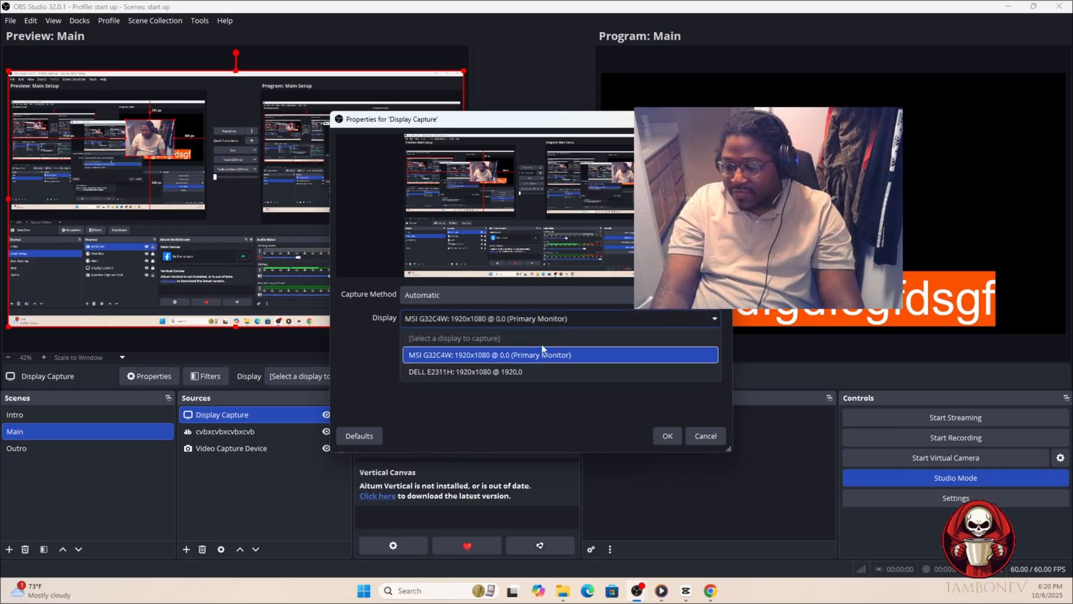
click(519, 371)
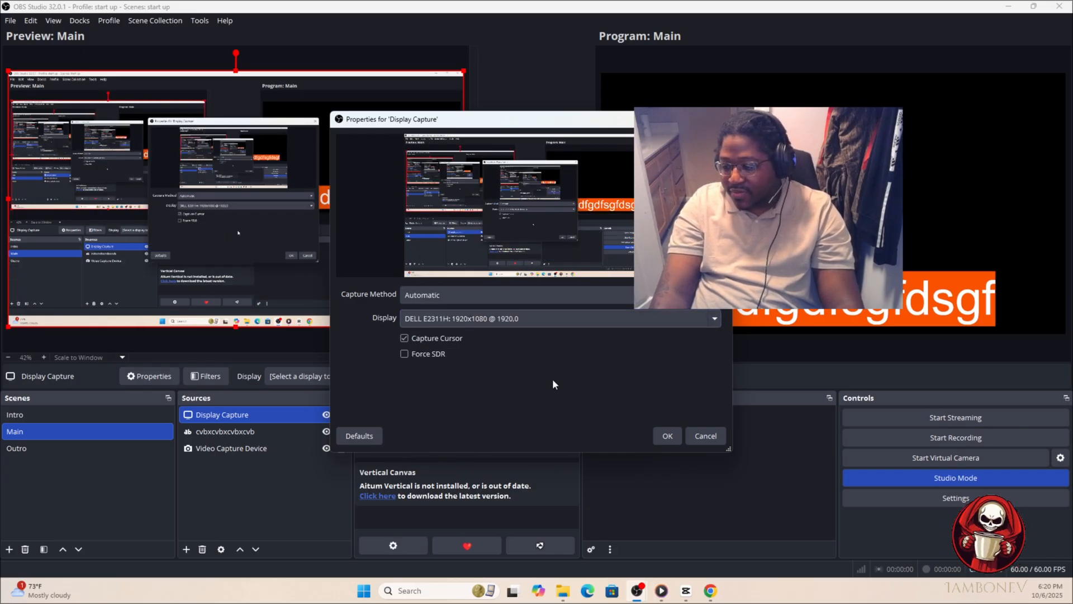
click(706, 435)
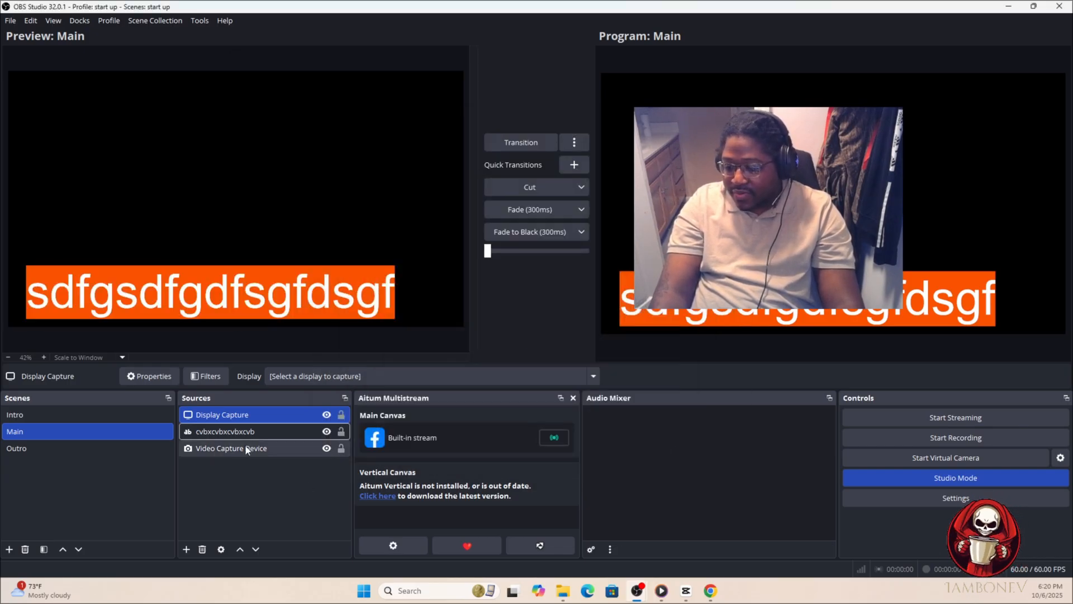
Hide the Display Capture source and show it again, and briefly view the Facebook live producer page before returning to OBS Studio
click(326, 415)
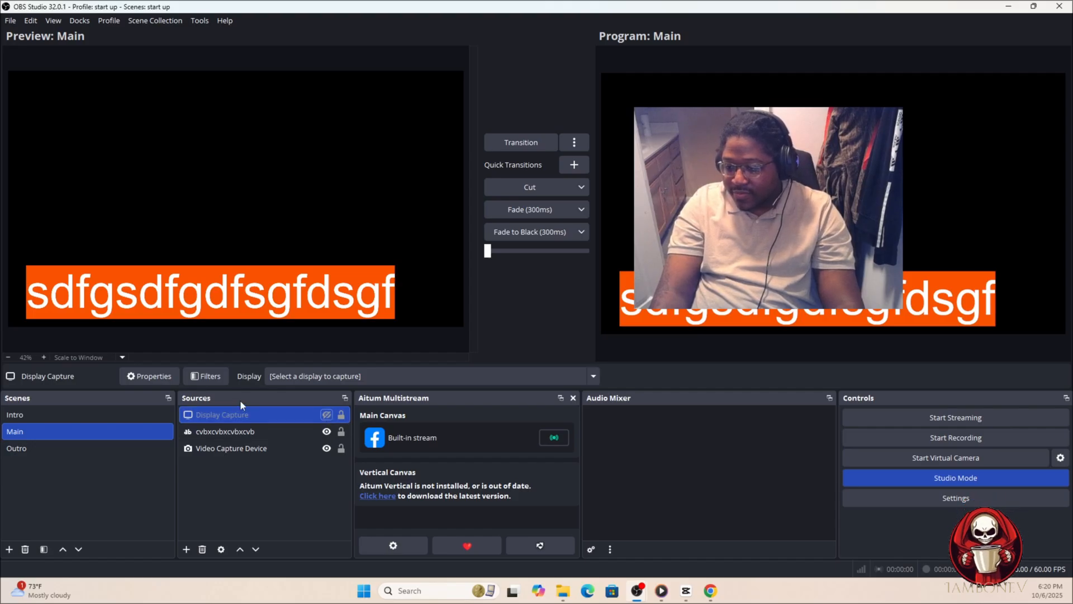
click(327, 415)
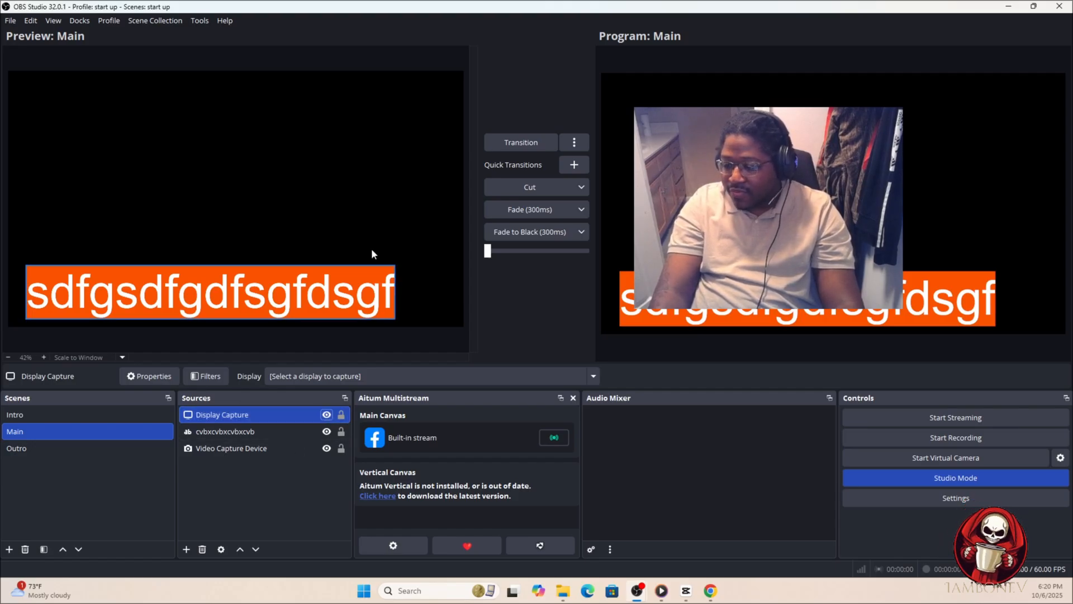
click(1013, 6)
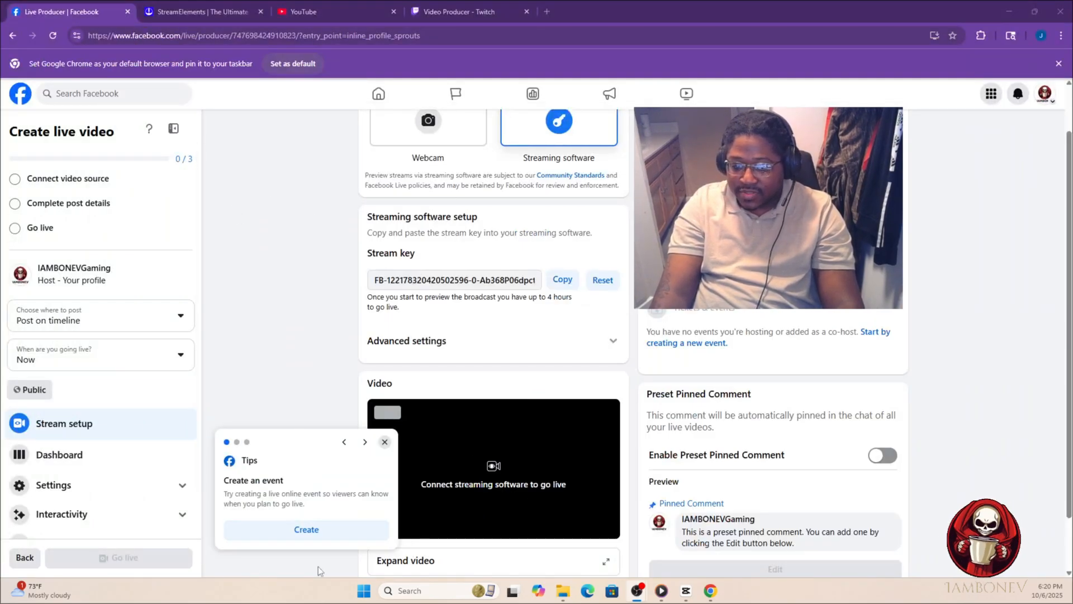
mouse_move(641, 597)
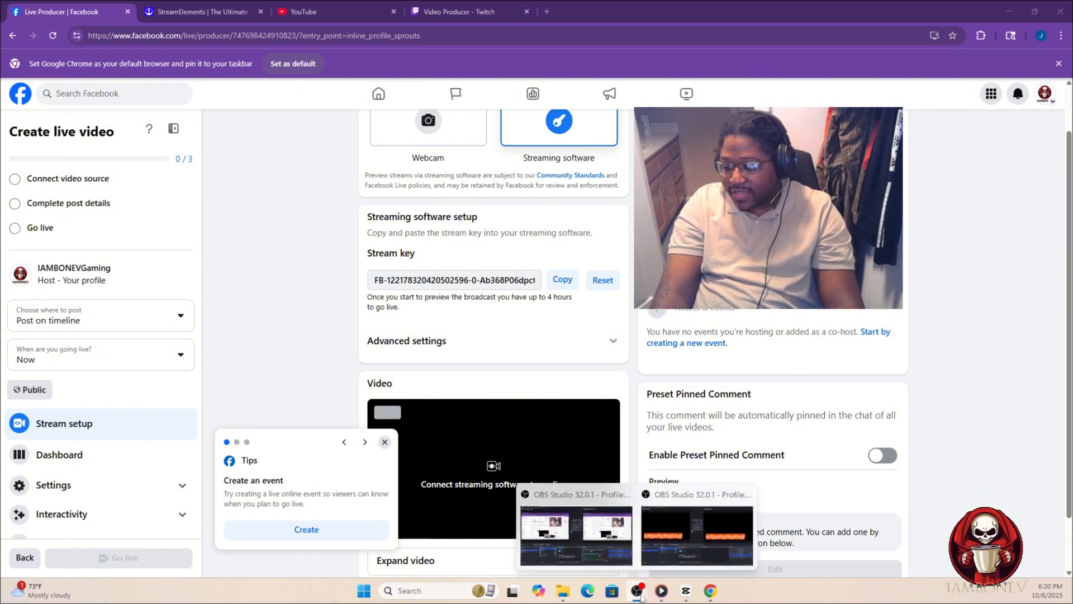
click(667, 563)
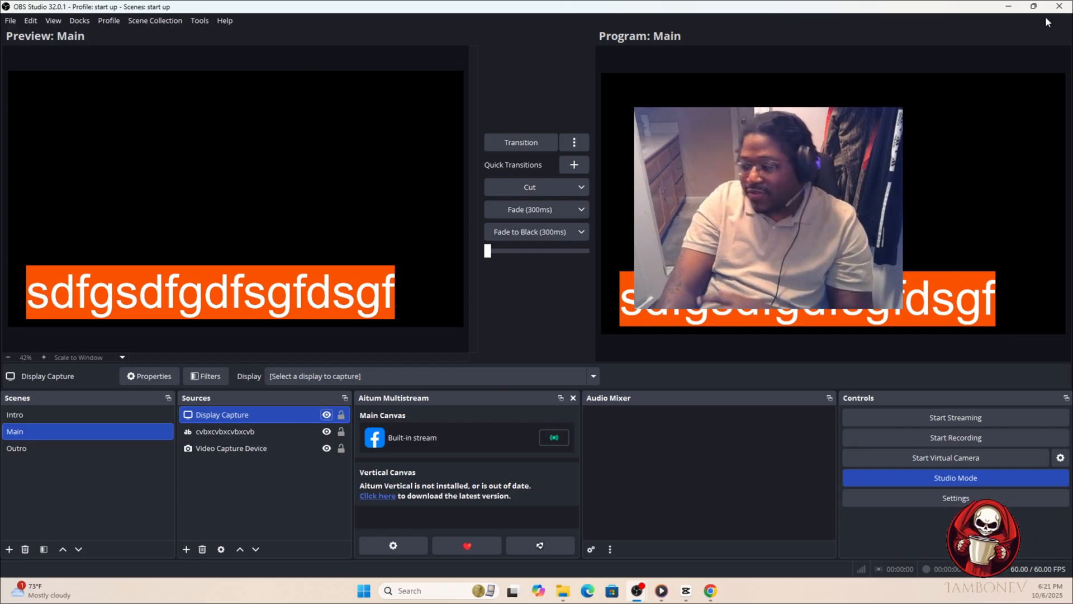
Minimize OBS Studio and close the browser window containing the Facebook live producer page
click(1009, 7)
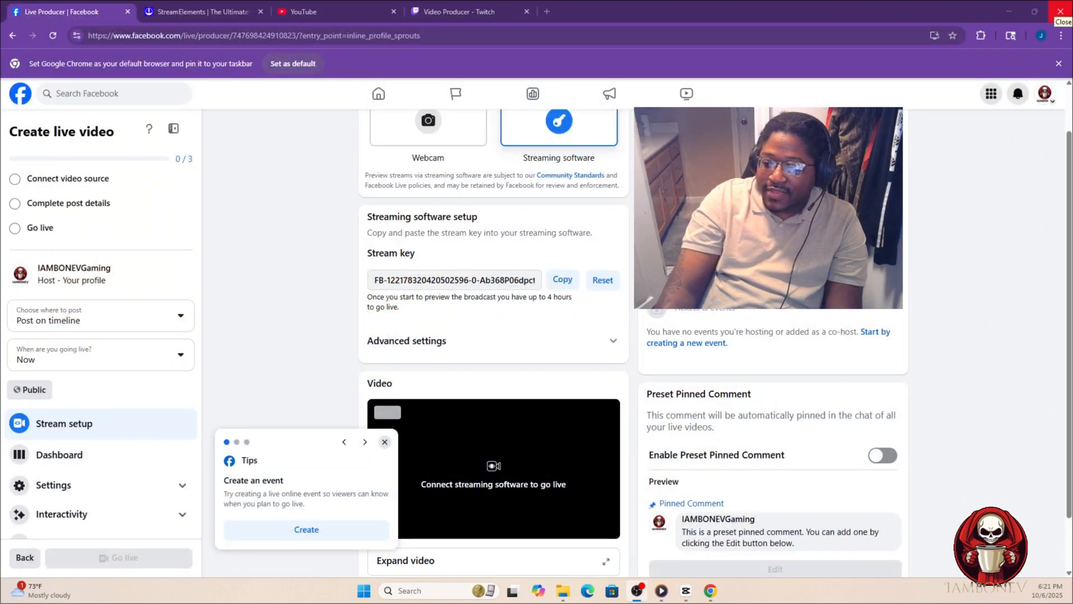
click(1060, 11)
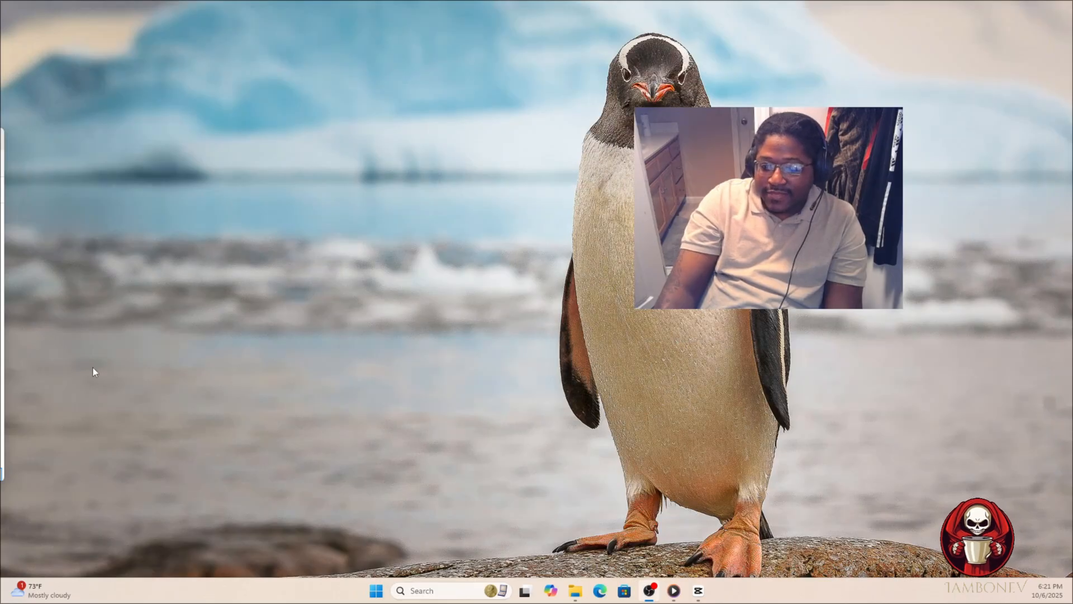